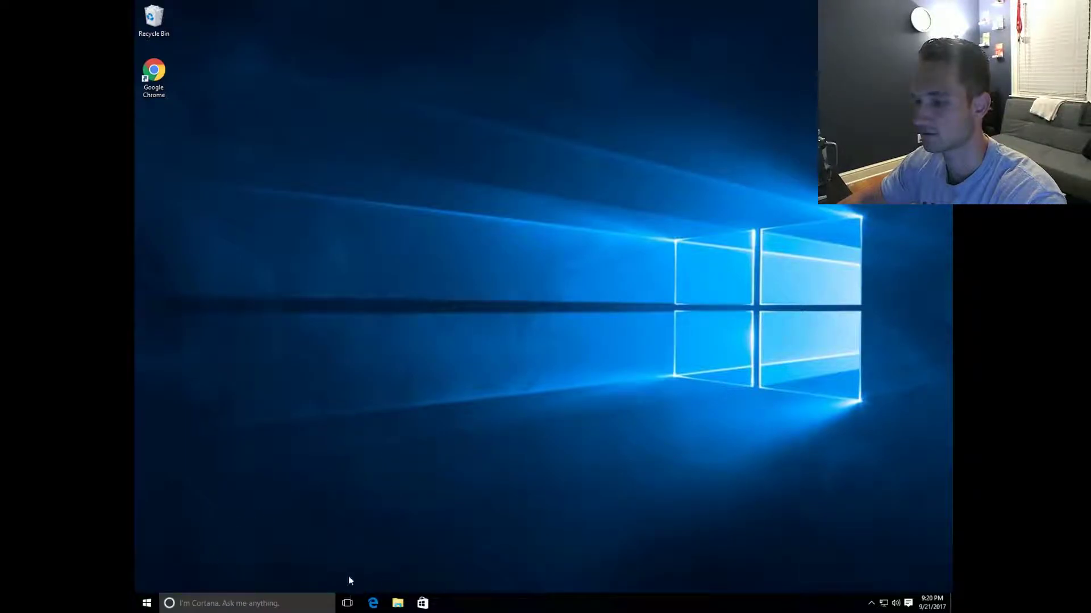
# - Open File Explorer and browse to the network server \\apollo
pyautogui.click(397, 602)
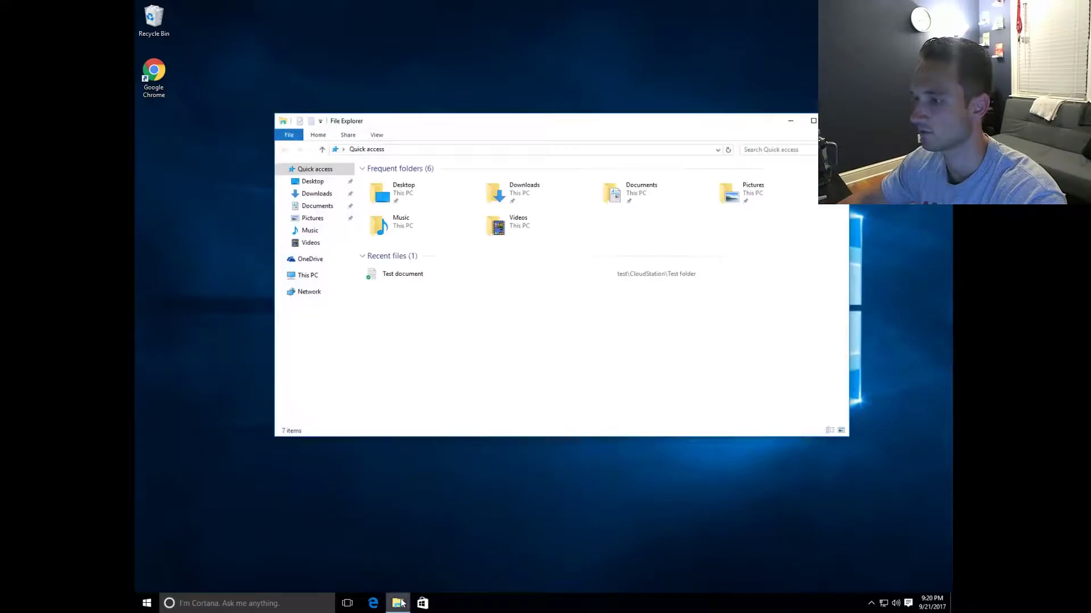
pyautogui.click(420, 150)
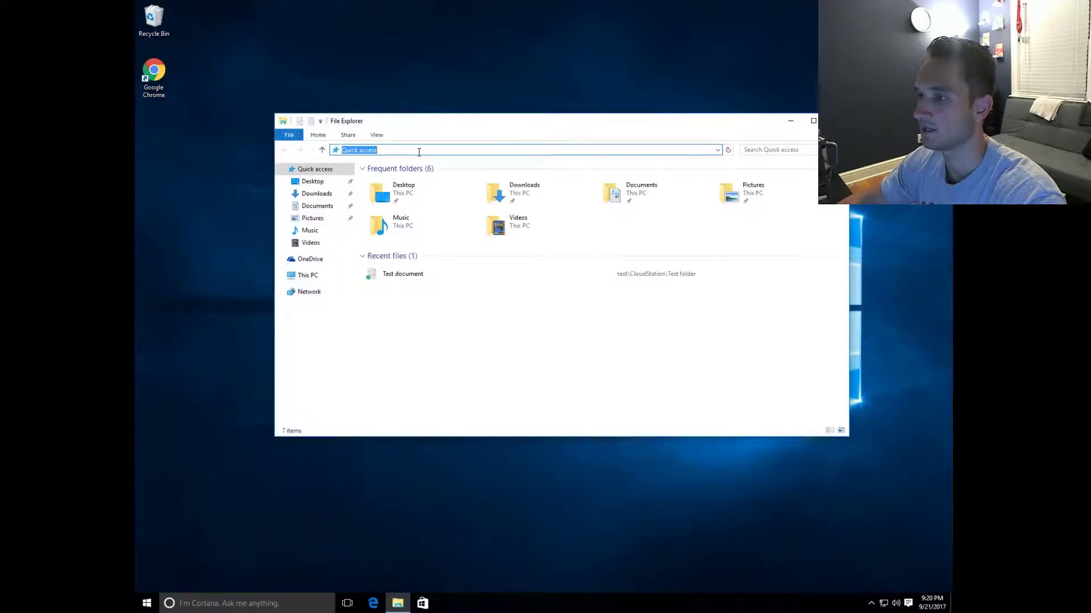
pyautogui.click(307, 275)
pyautogui.click(407, 151)
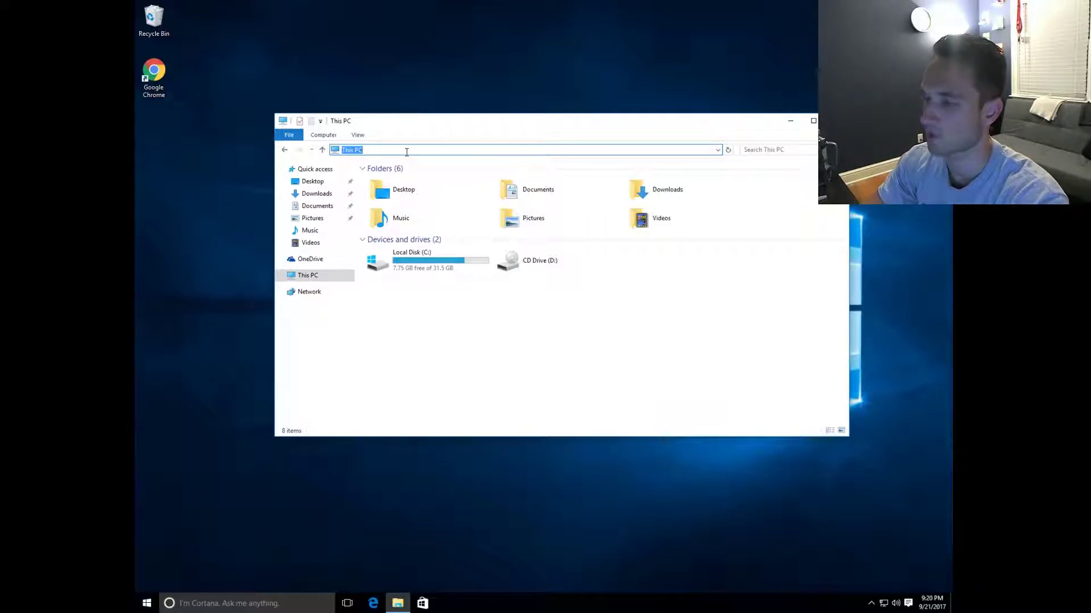
pyautogui.write('\\\\')
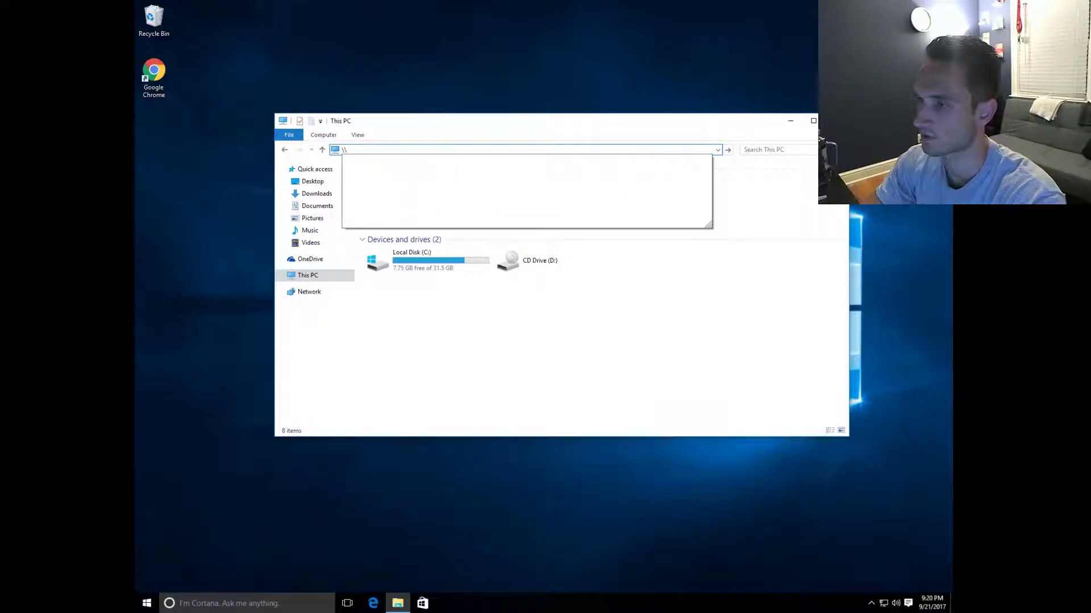
pyautogui.write('apollo')
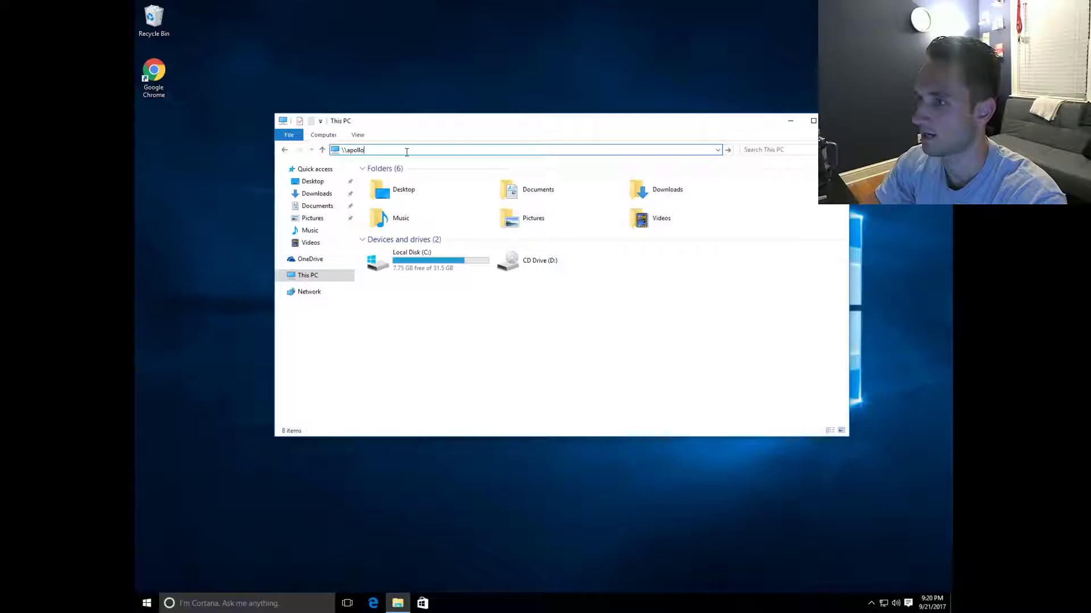
pyautogui.press('Return')
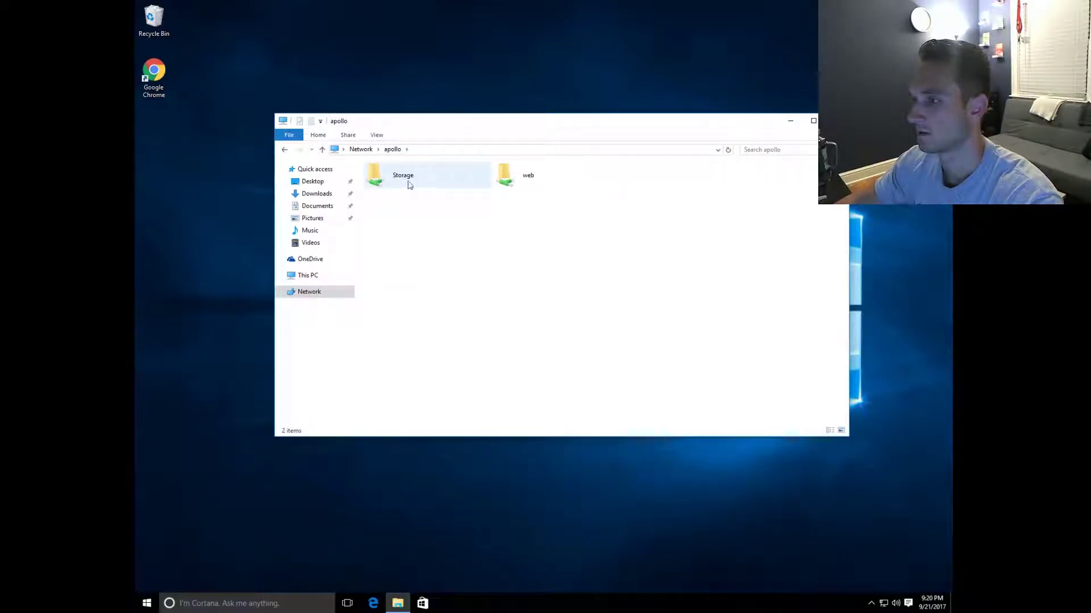
# - Open the Crashplan folder under Storage\Backups on the server and copy its network path
pyautogui.doubleClick(408, 185)
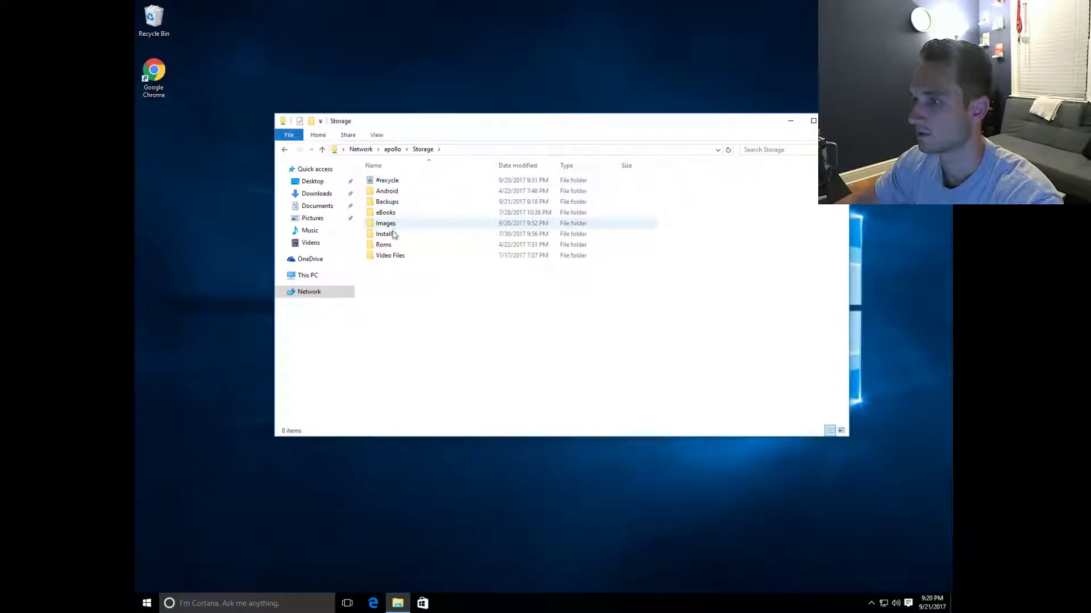
pyautogui.doubleClick(392, 204)
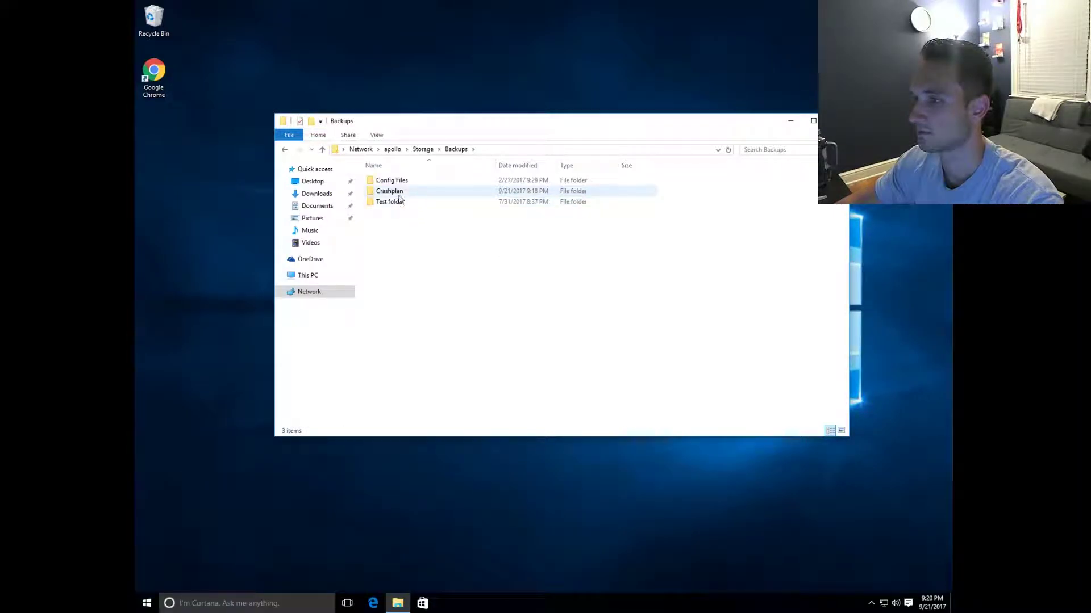
pyautogui.doubleClick(396, 193)
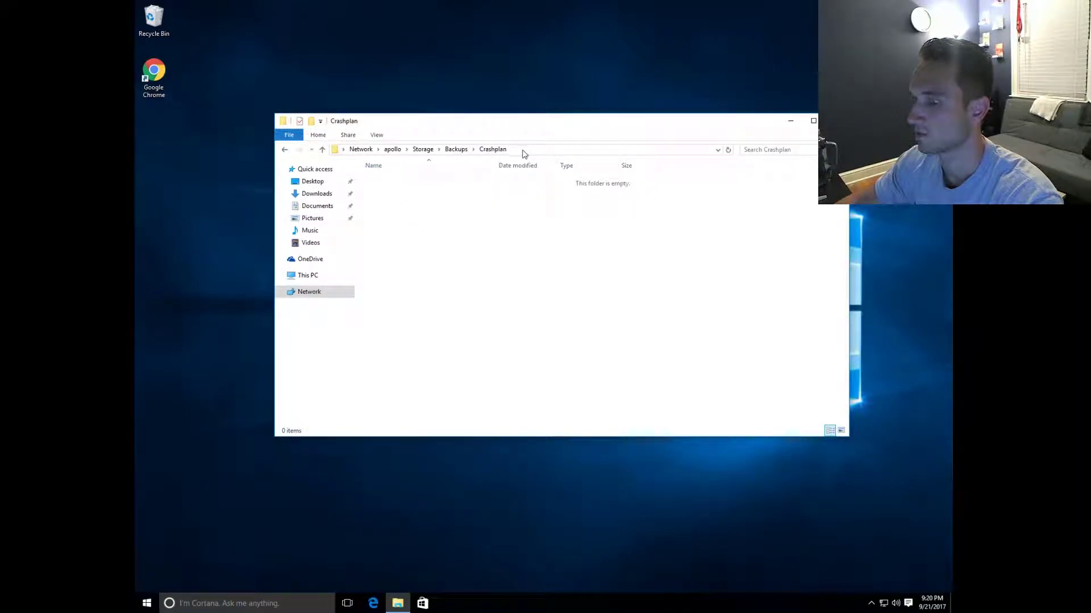
pyautogui.click(522, 150)
pyautogui.hotkey('ctrl', 'c')
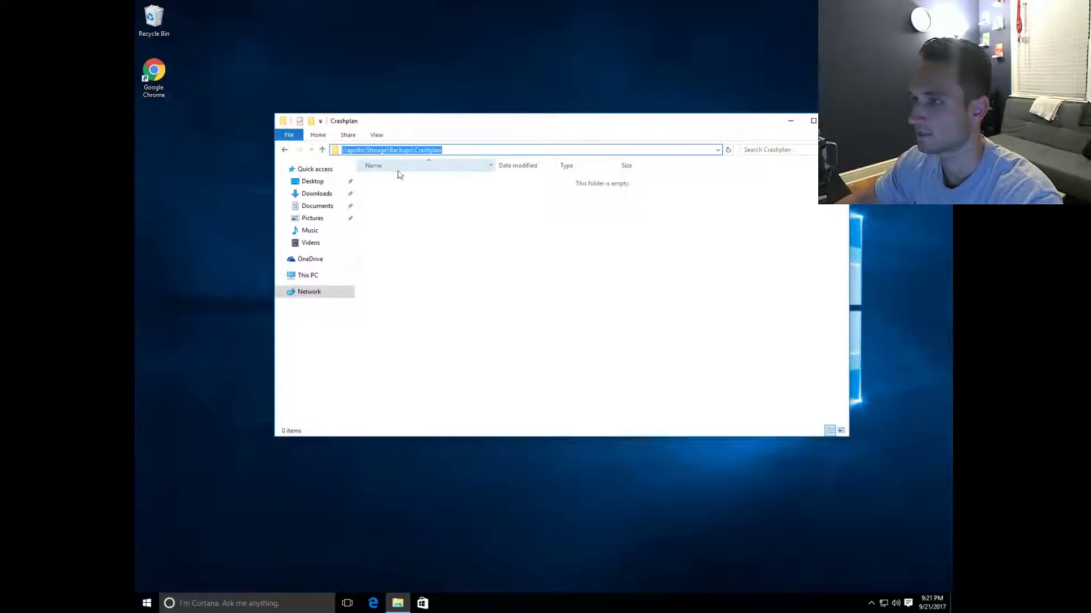
# - Map the network folder \\apollo\Storage\Backups\Crashplan to drive letter B: and close the new drive's window
pyautogui.click(313, 275)
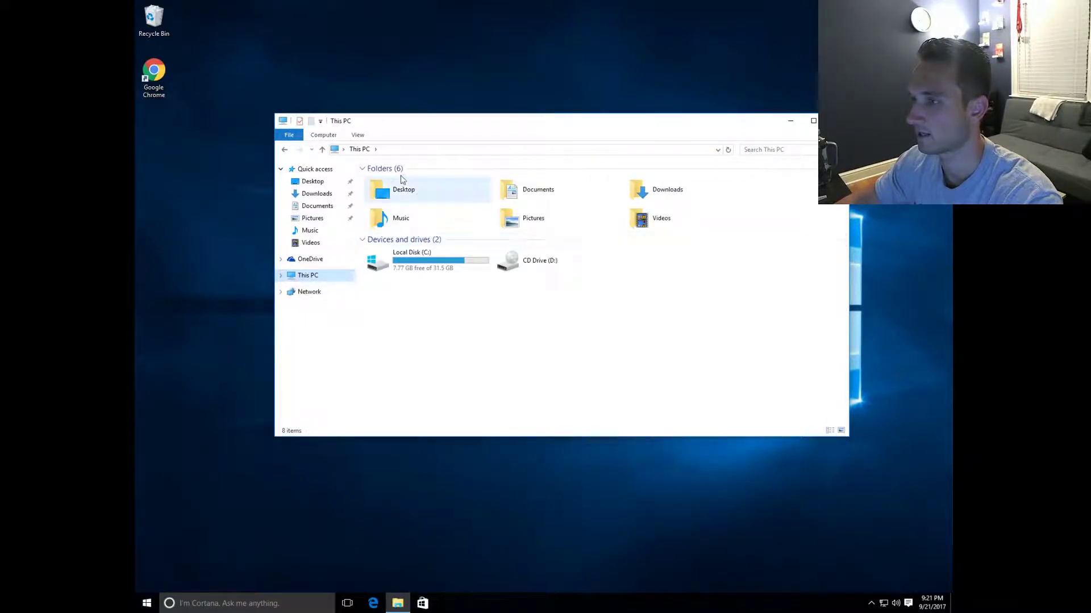
pyautogui.click(332, 136)
pyautogui.click(399, 170)
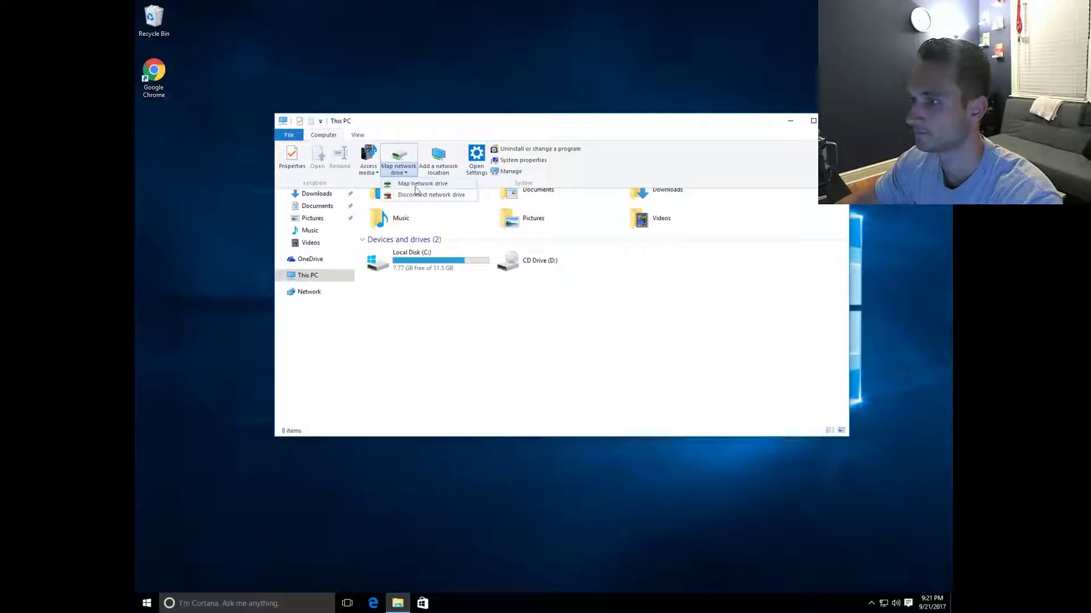
pyautogui.click(418, 185)
pyautogui.click(471, 268)
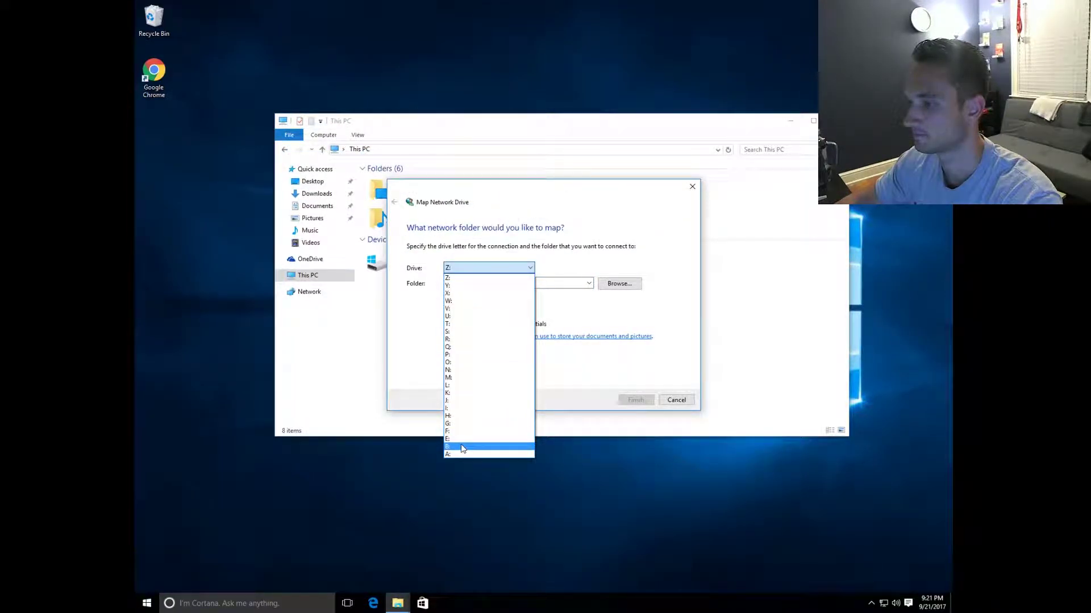
pyautogui.click(459, 447)
pyautogui.click(453, 284)
pyautogui.hotkey('ctrl', 'v')
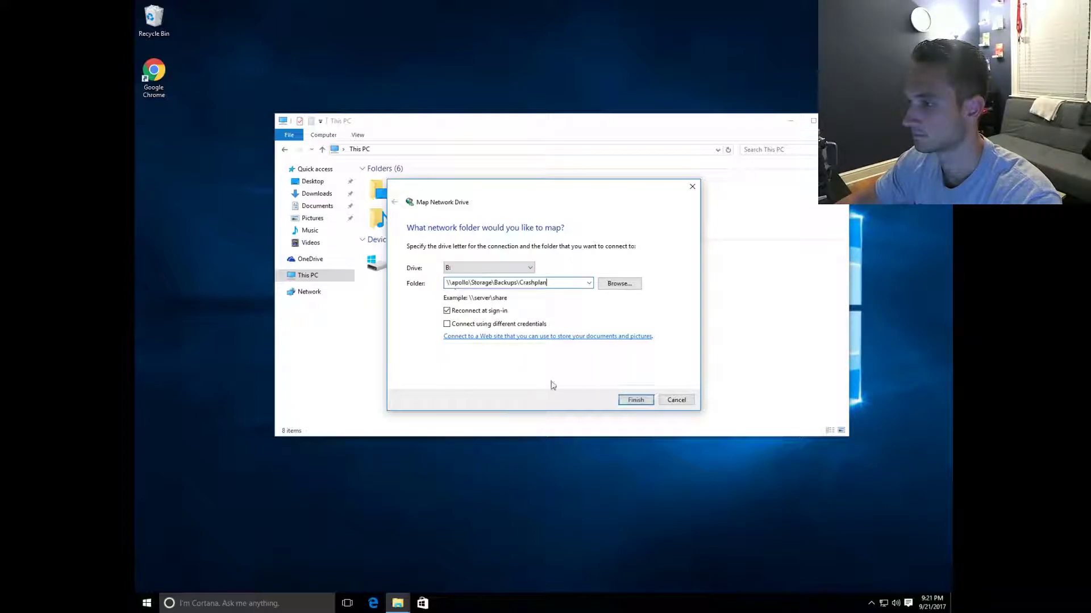
pyautogui.click(640, 400)
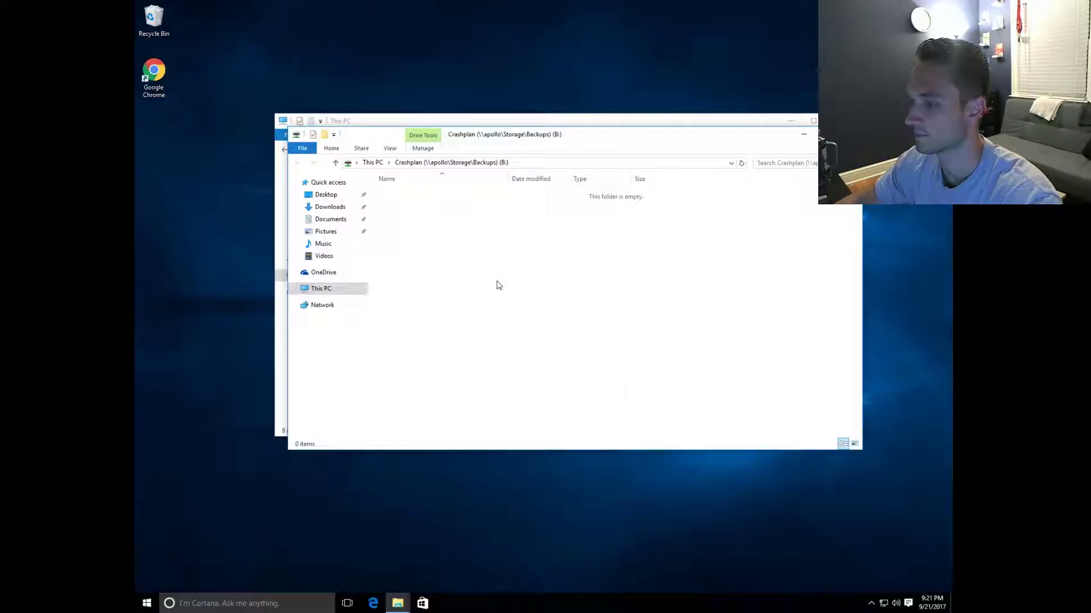
pyautogui.click(849, 134)
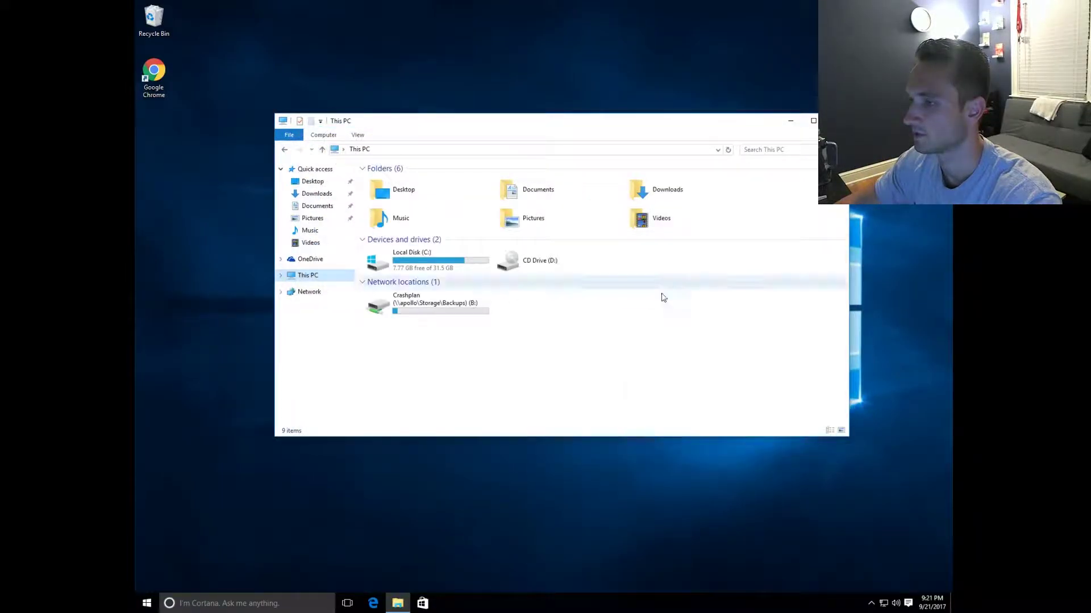
pyautogui.click(452, 310)
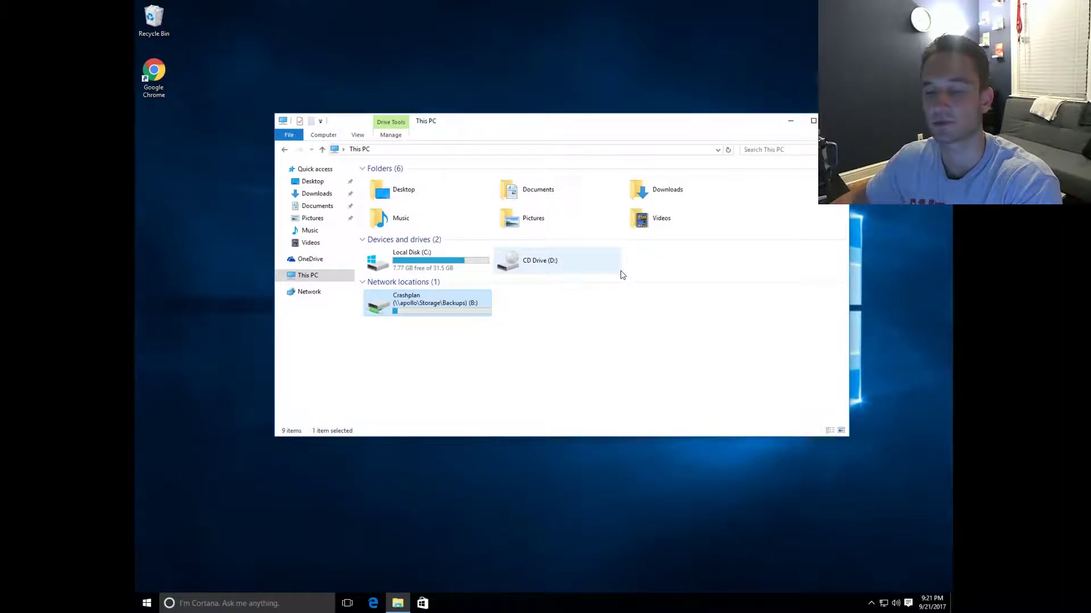
pyautogui.click(506, 355)
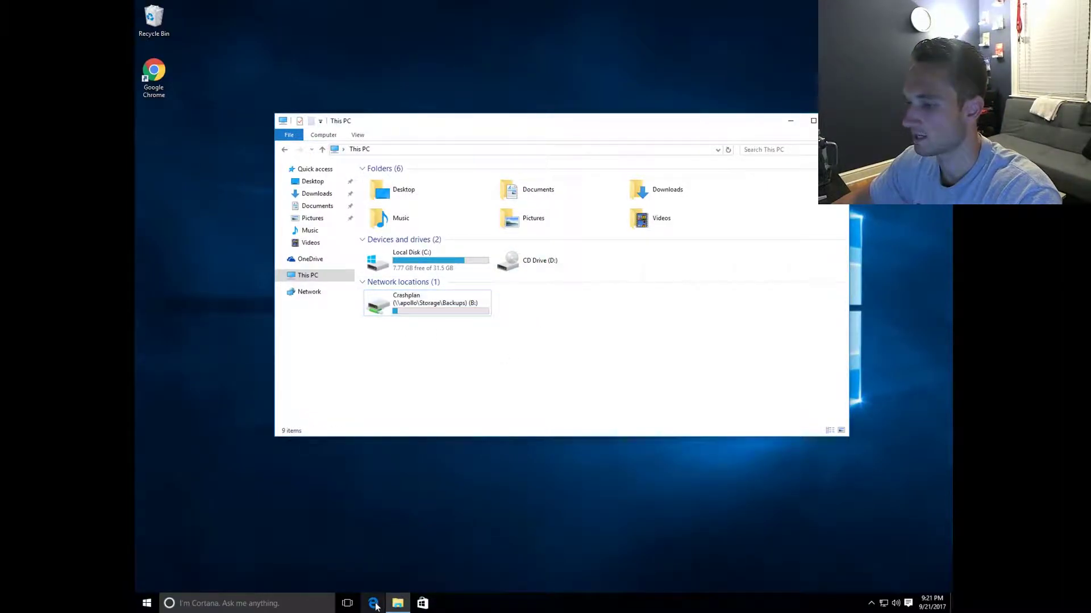
# - Switch to Google Chrome, search the web for "crashplan" and request Chrome as the default browser
pyautogui.doubleClick(154, 77)
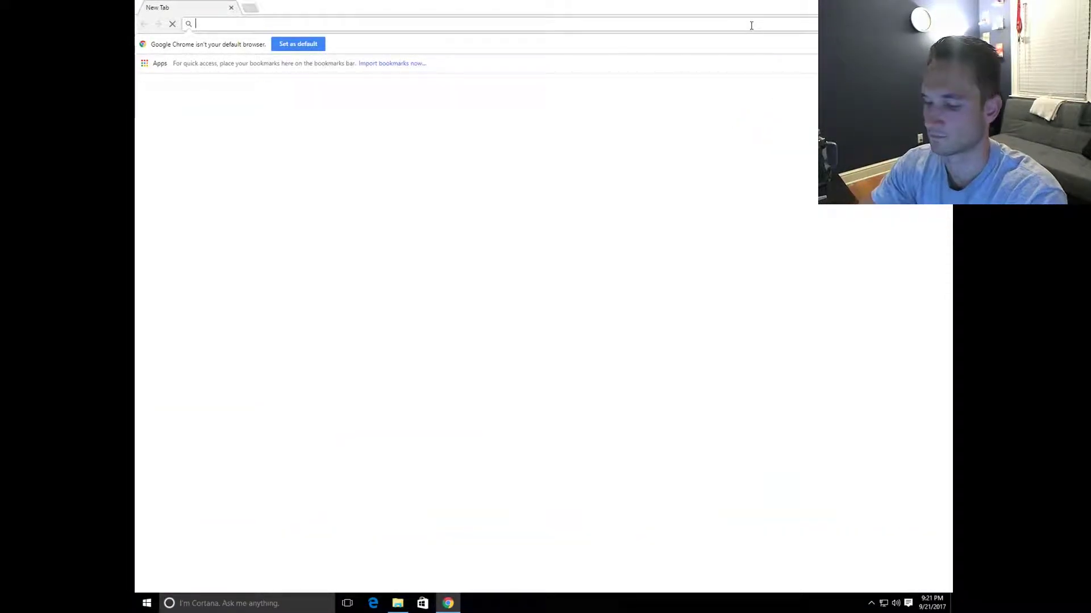
pyautogui.write('crashplan')
pyautogui.press('Return')
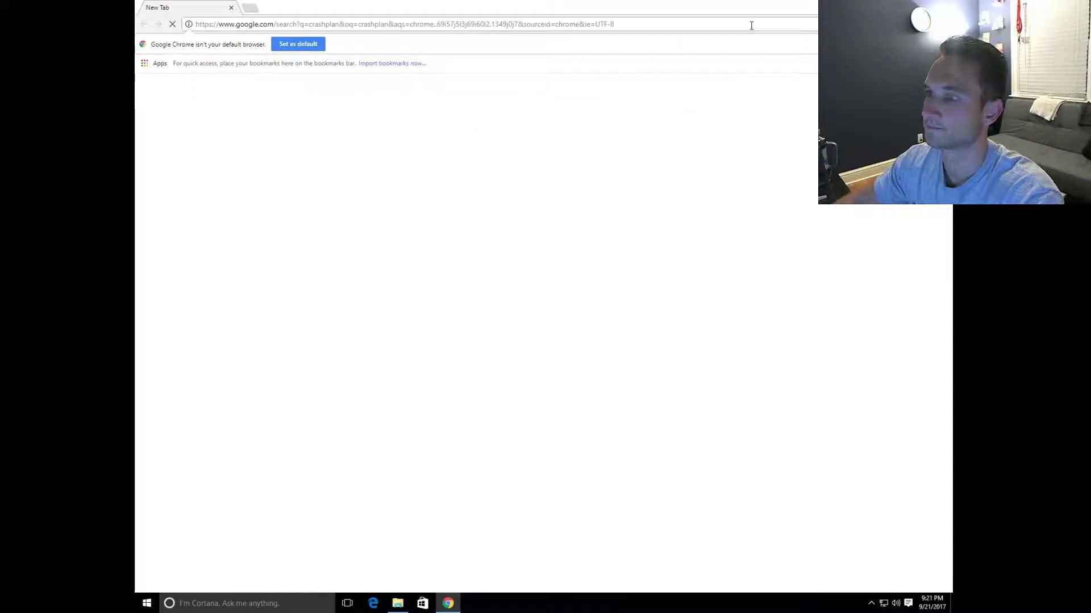
pyautogui.click(313, 44)
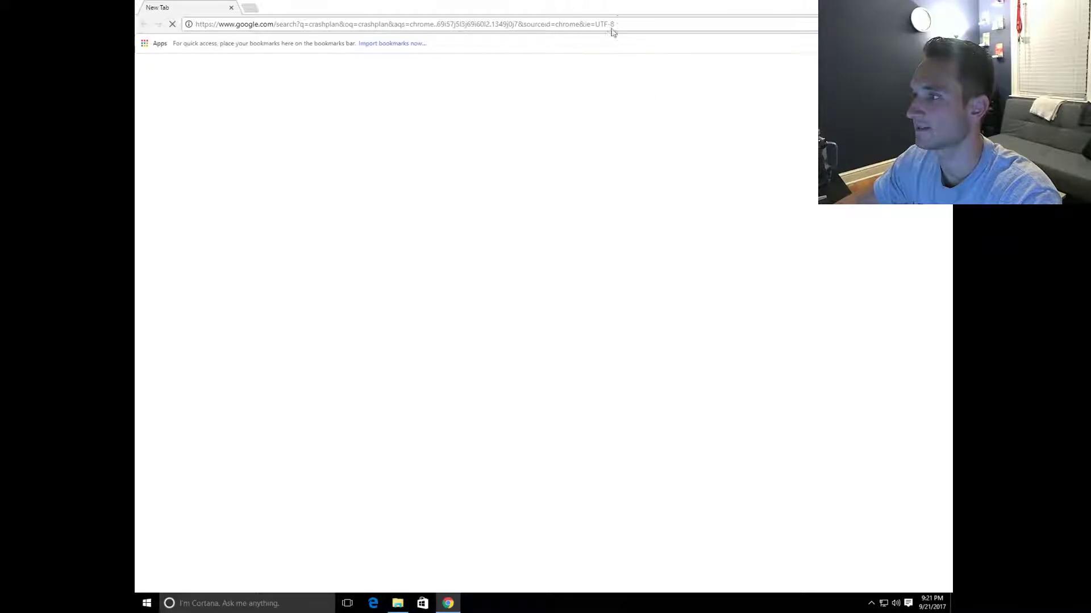
pyautogui.click(470, 24)
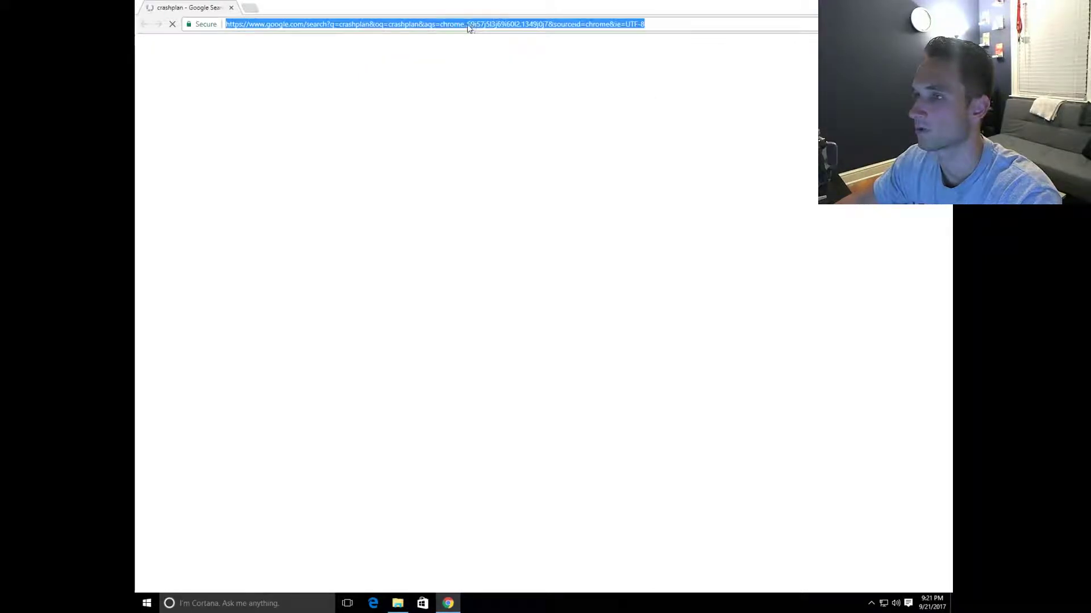
# - Open the "Free Data Backup Software - CrashPlan - Download" search result and close the Settings window
pyautogui.scroll(-1, 187, 233)
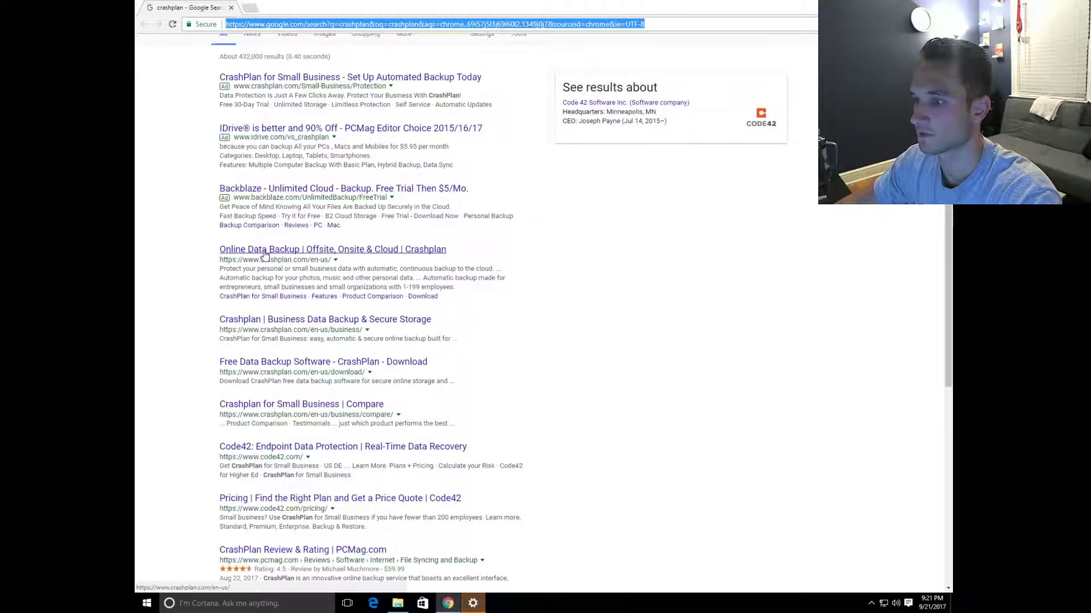
pyautogui.click(328, 366)
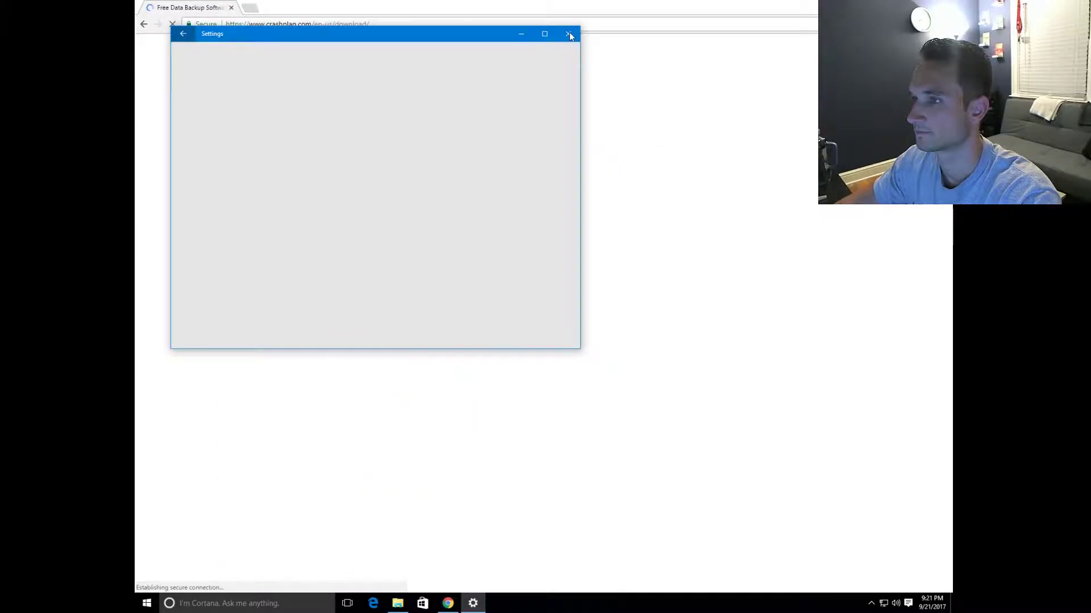
pyautogui.click(568, 34)
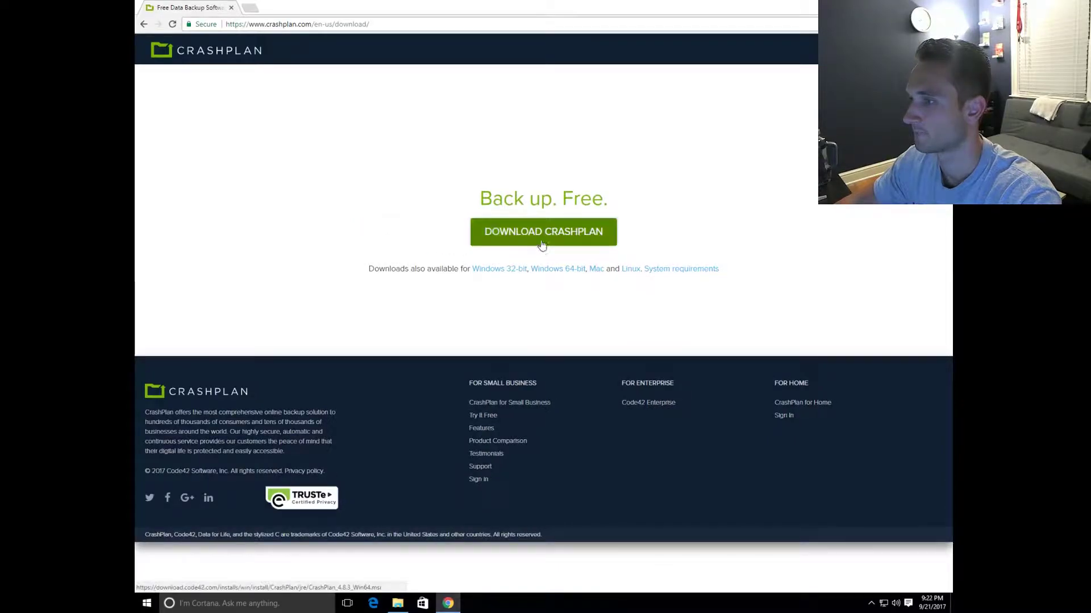
# - Try to download the Windows 64-bit version of CrashPlan, dismissing the help pop-up
pyautogui.click(543, 236)
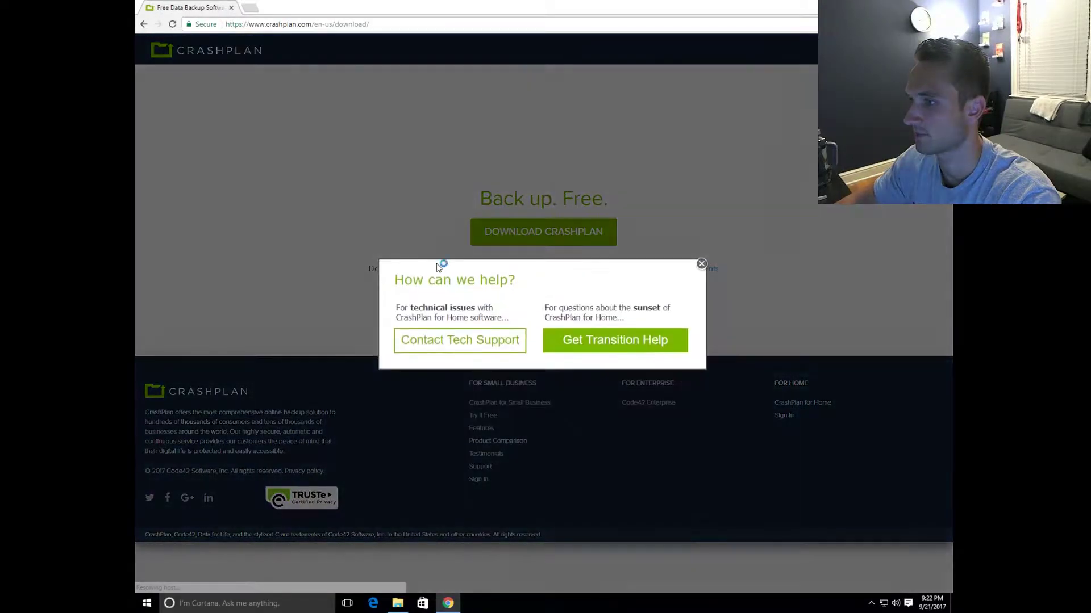
pyautogui.click(702, 264)
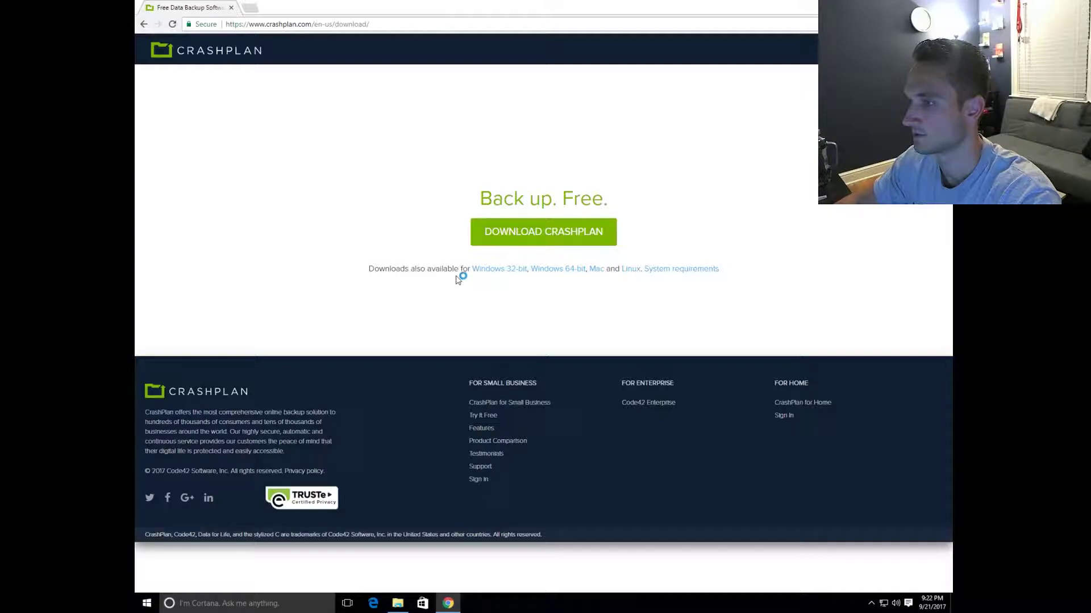
pyautogui.click(566, 271)
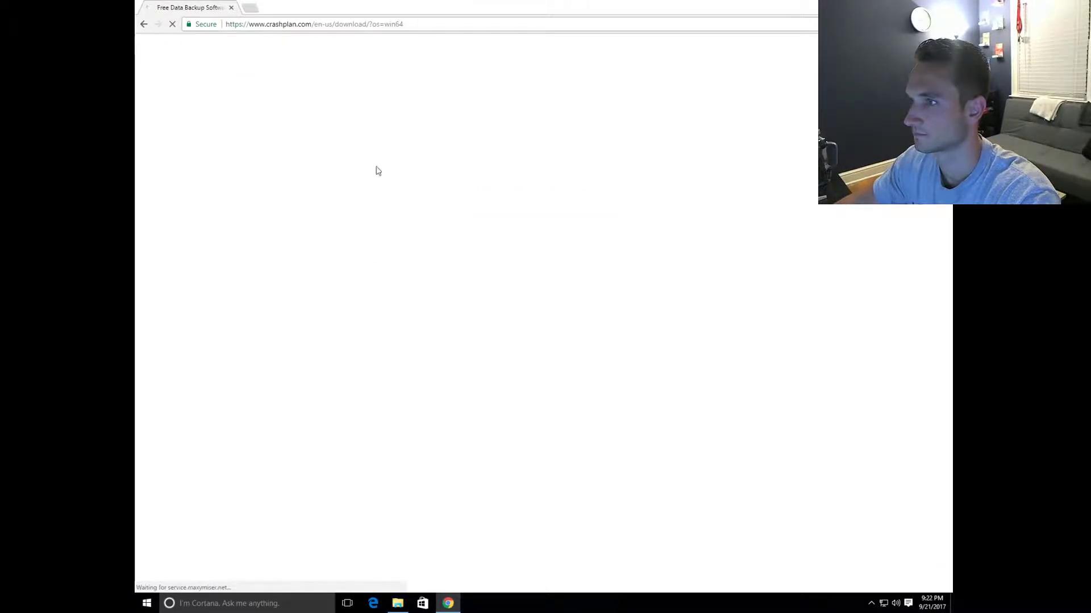
pyautogui.click(546, 242)
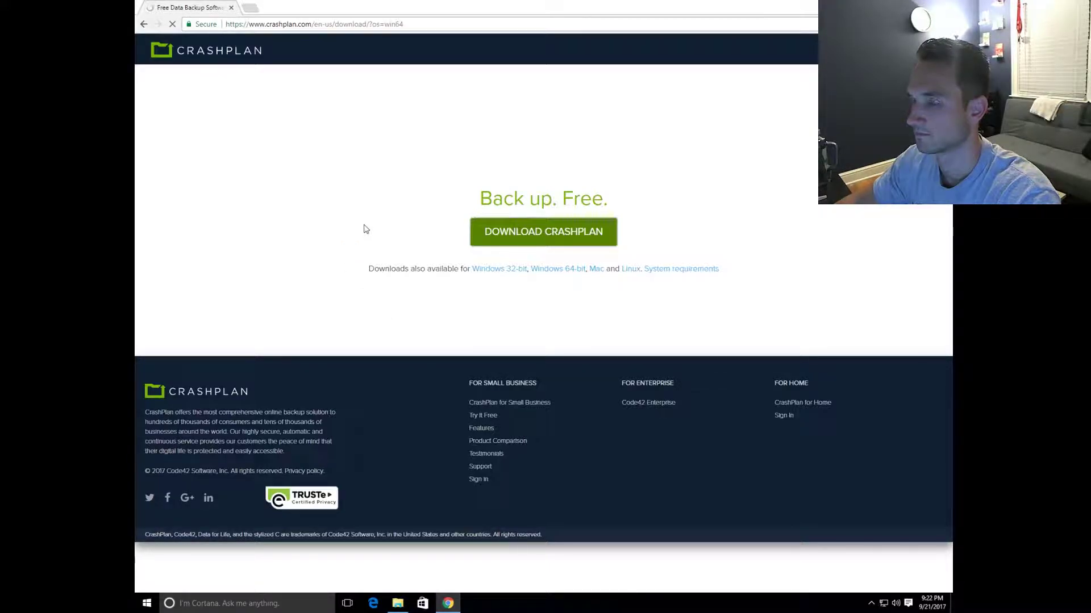
pyautogui.click(537, 237)
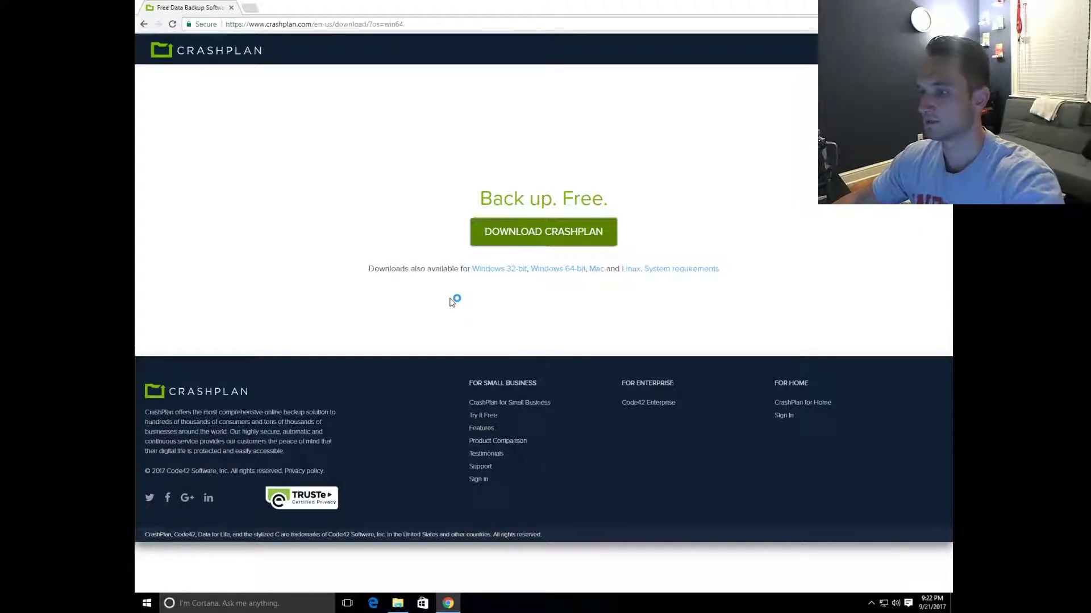
pyautogui.click(542, 235)
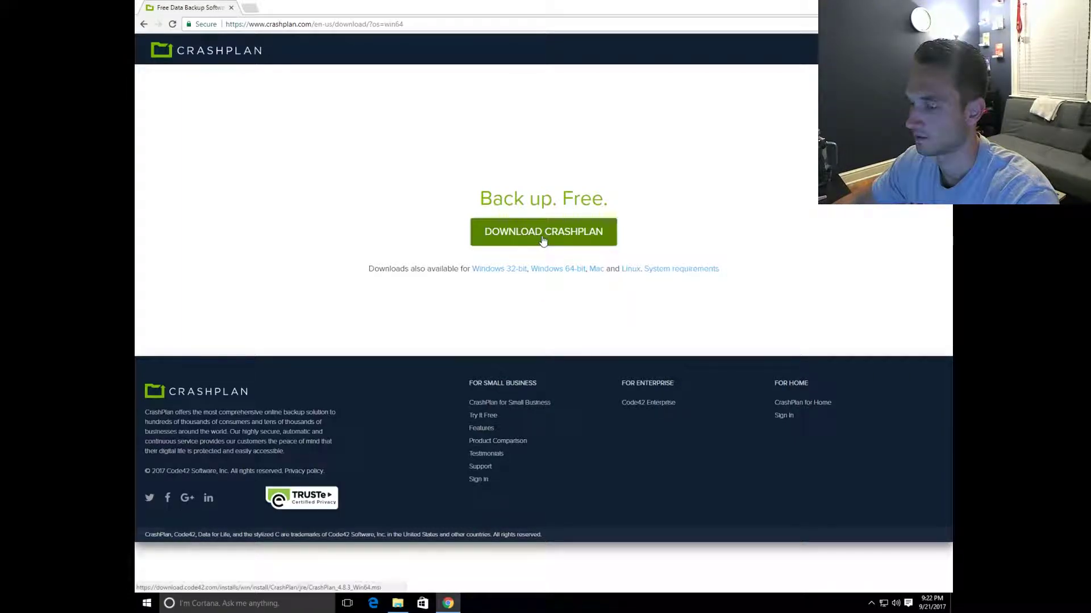
# - Copy the link address of the CrashPlan_4.8.3_Win64.msi installer, load it in a new tab and return to the download page
pyautogui.rightClick(530, 234)
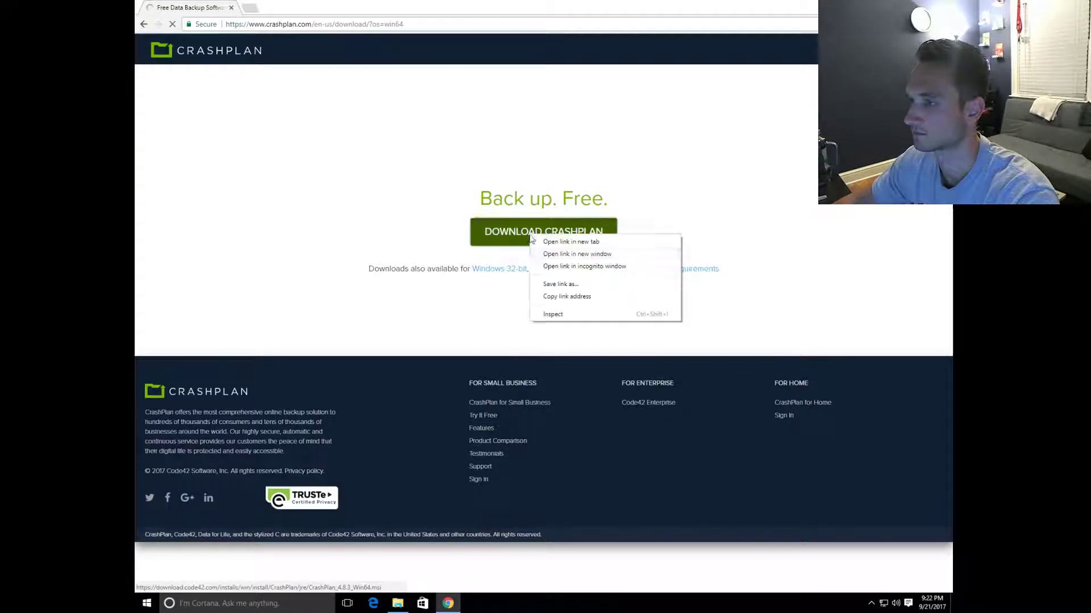
pyautogui.click(554, 296)
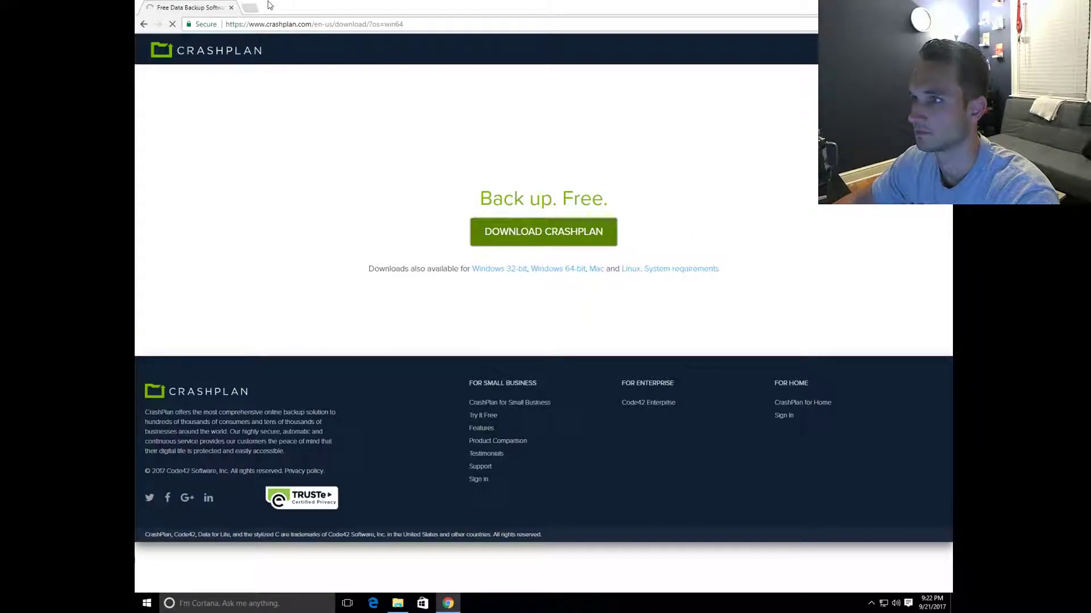
pyautogui.click(250, 8)
pyautogui.write('https://download.code42.com/installs/win/install/CrashPlan/jre/CrashPlan_4.8.3_Win64.msi')
pyautogui.press('Return')
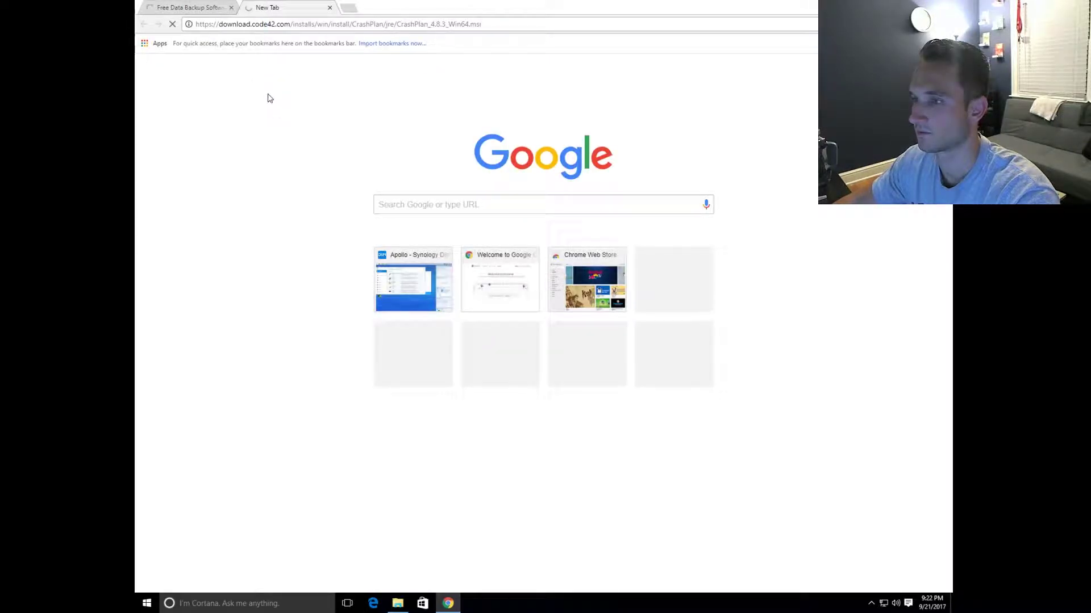
pyautogui.click(207, 8)
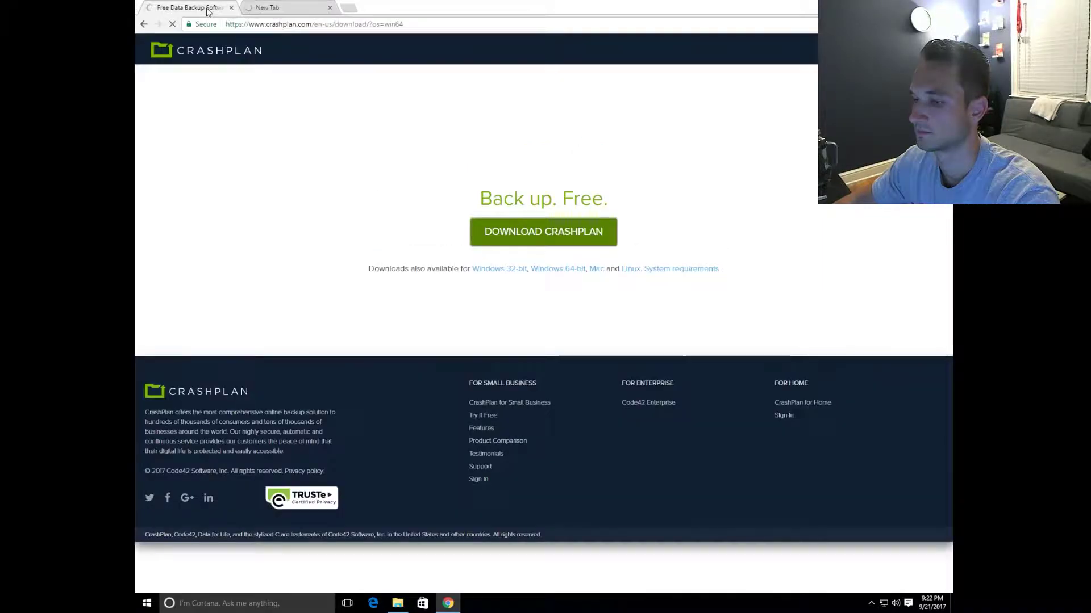
# - Return to the Google results and search for "crashplan download"
pyautogui.hotkey('alt', 'Left')
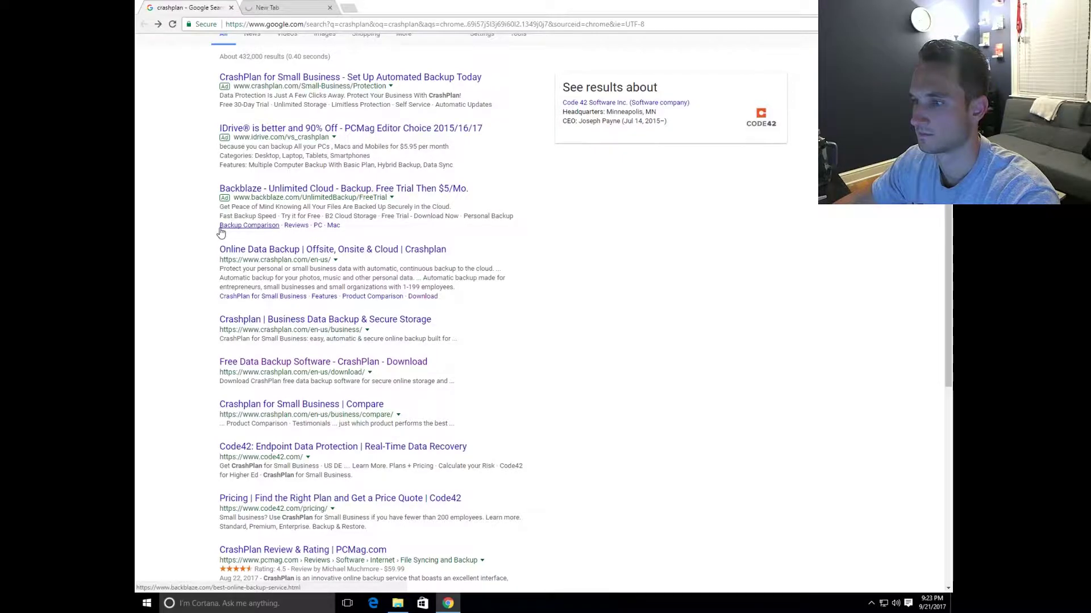
pyautogui.click(291, 53)
pyautogui.write('down')
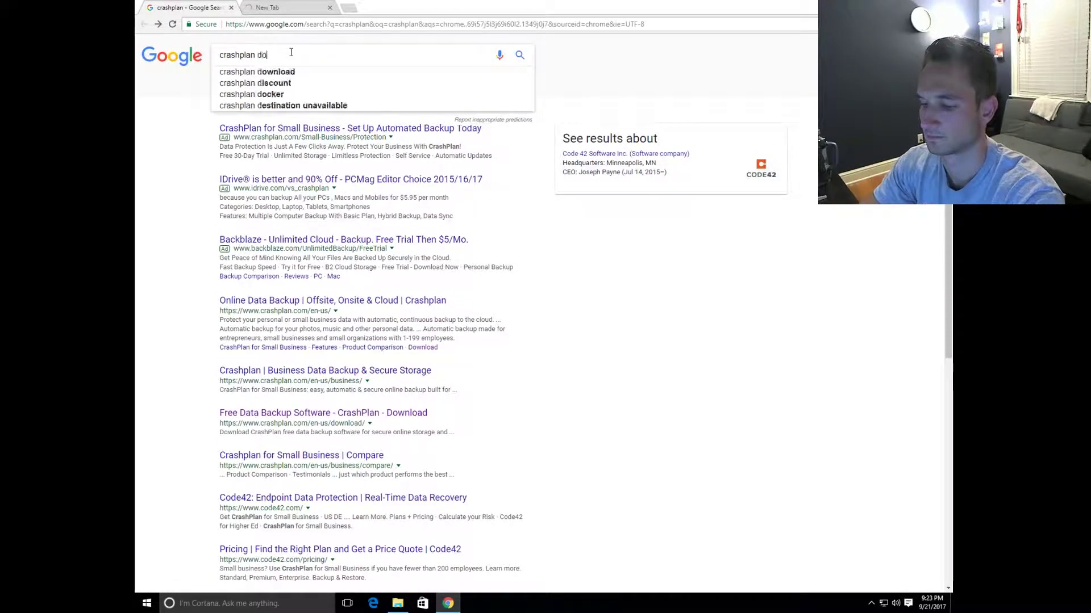
pyautogui.click(275, 71)
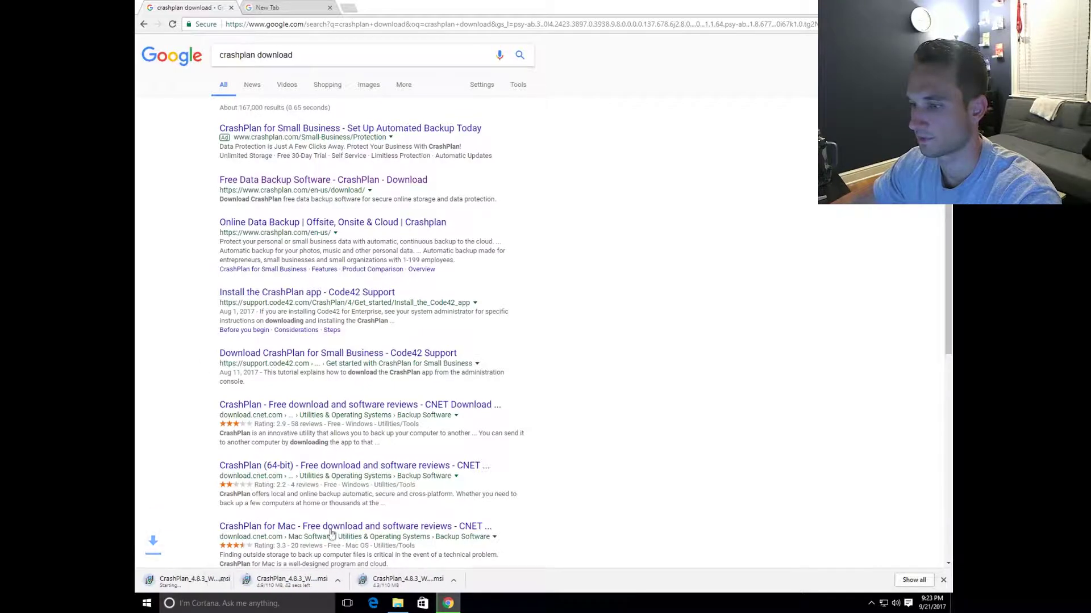
# - Cancel the two duplicate CrashPlan installer downloads, leaving only the most advanced one running
pyautogui.click(356, 581)
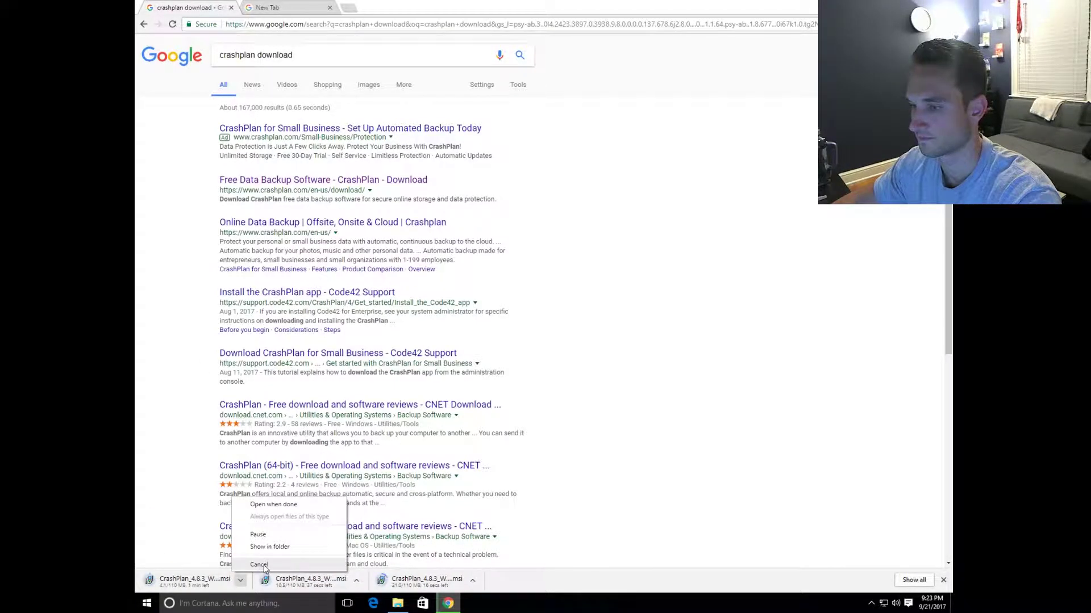
pyautogui.click(326, 584)
pyautogui.click(356, 581)
pyautogui.click(375, 564)
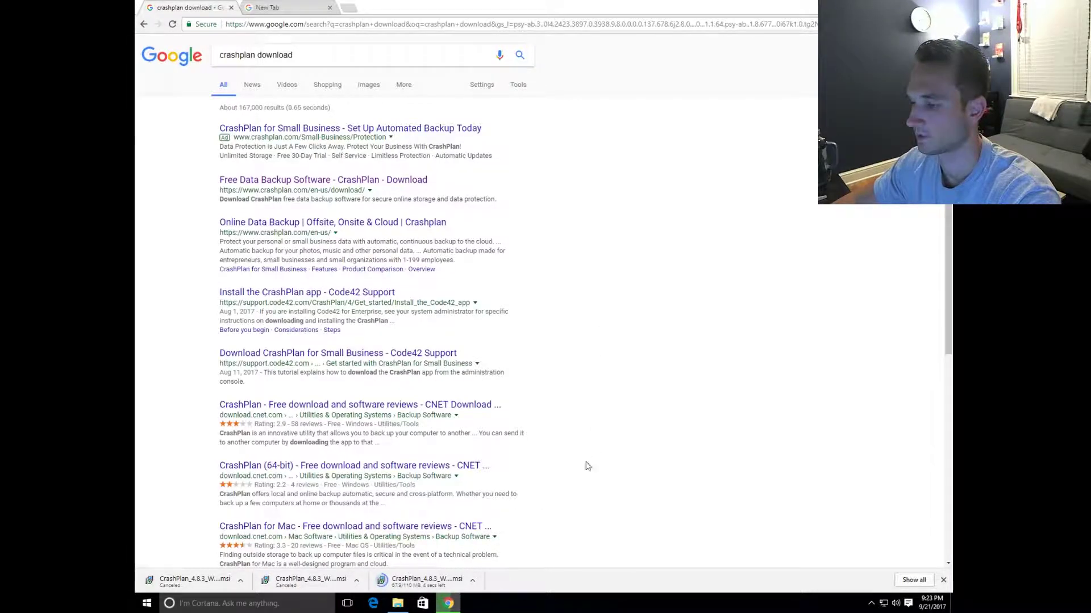
pyautogui.scroll(-1, 568, 480)
pyautogui.scroll(1, 568, 480)
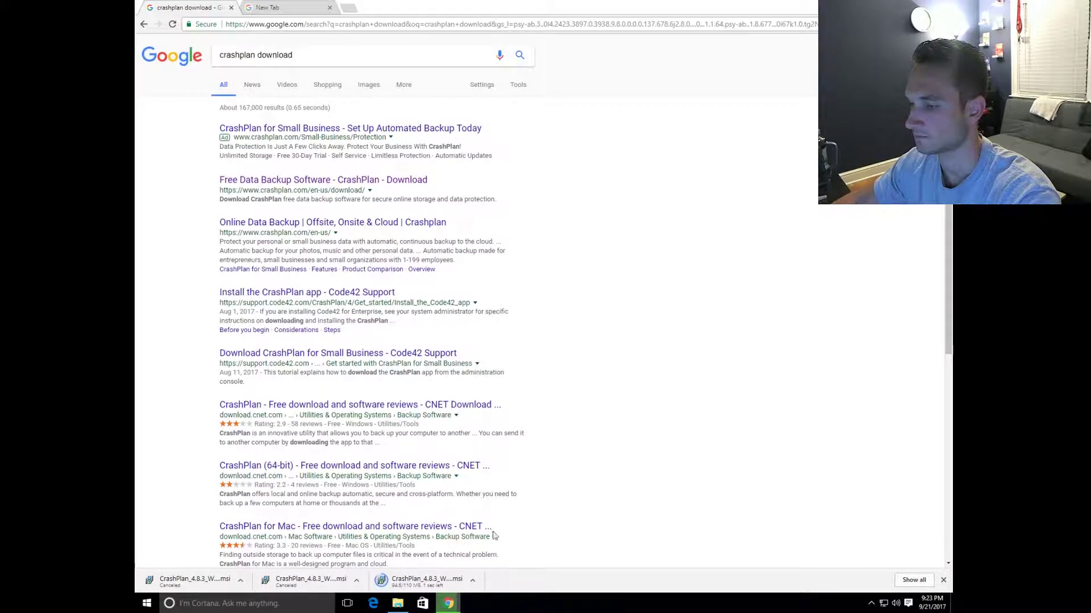
# - Install CrashPlan from the downloaded installer with the "Only for me" installation type, closing the browser and finishing the setup wizard
pyautogui.click(415, 582)
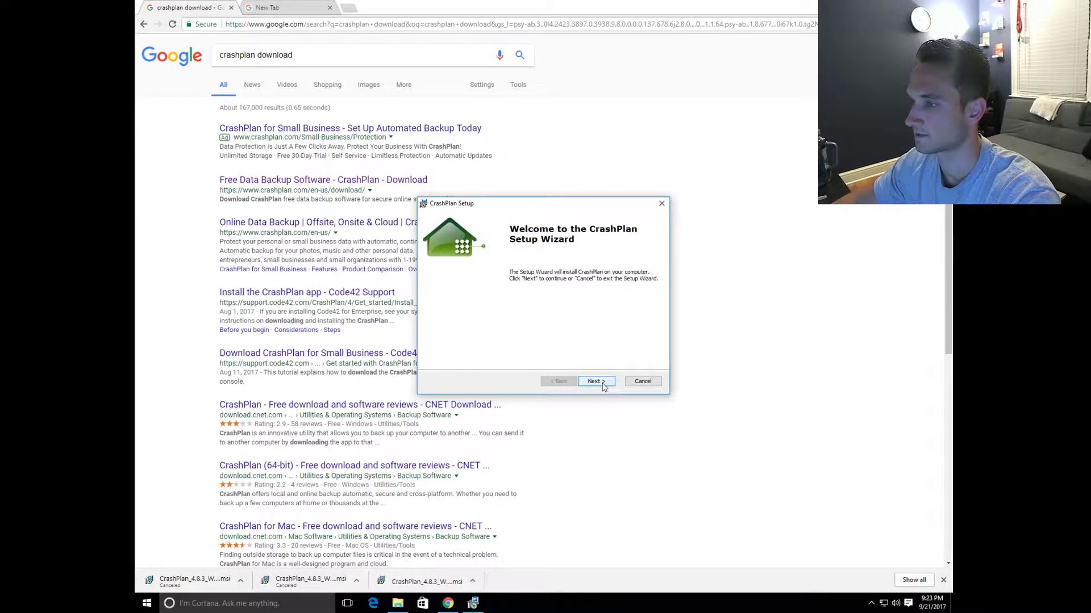
pyautogui.click(603, 386)
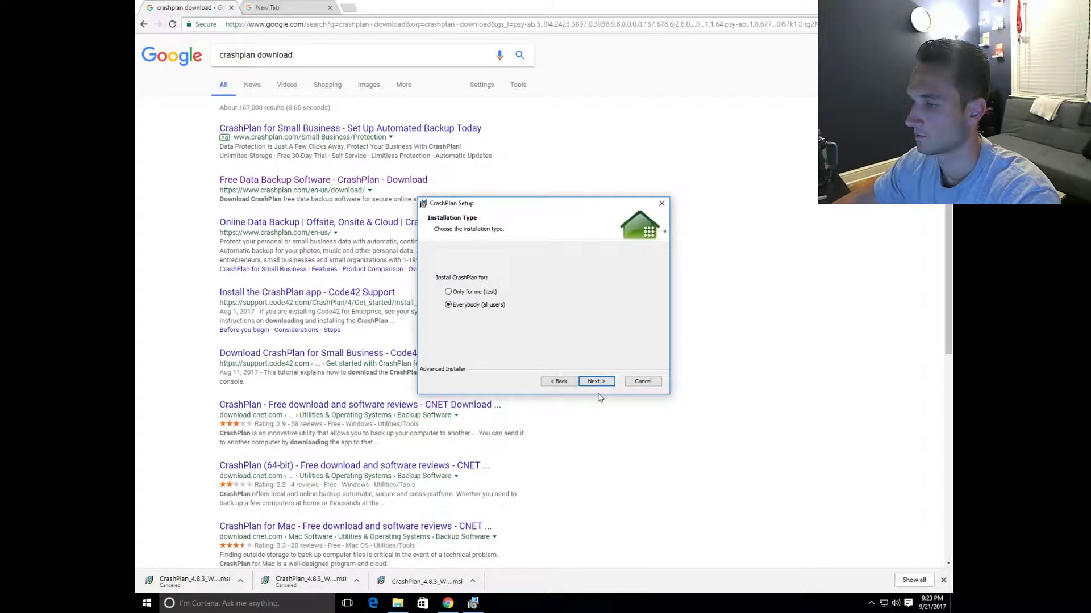
pyautogui.click(474, 292)
pyautogui.click(596, 381)
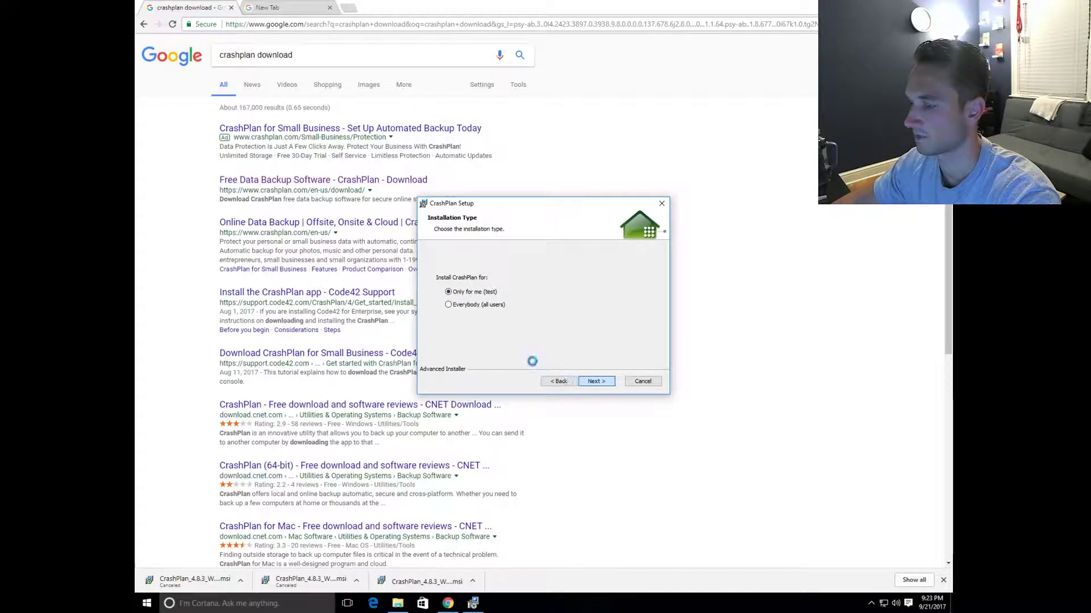
pyautogui.click(594, 382)
pyautogui.click(591, 386)
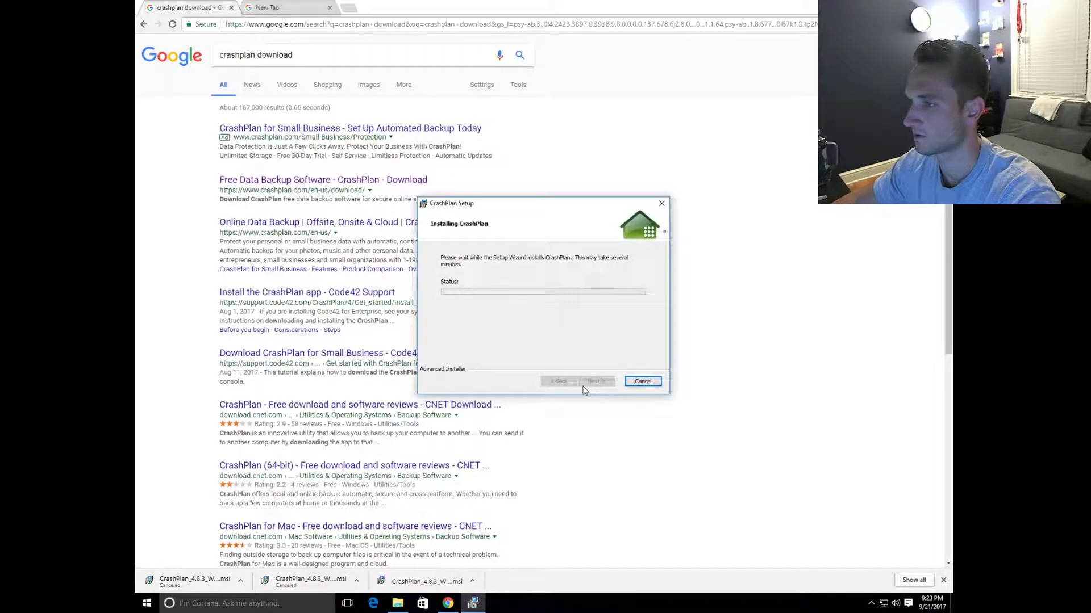
pyautogui.click(889, 6)
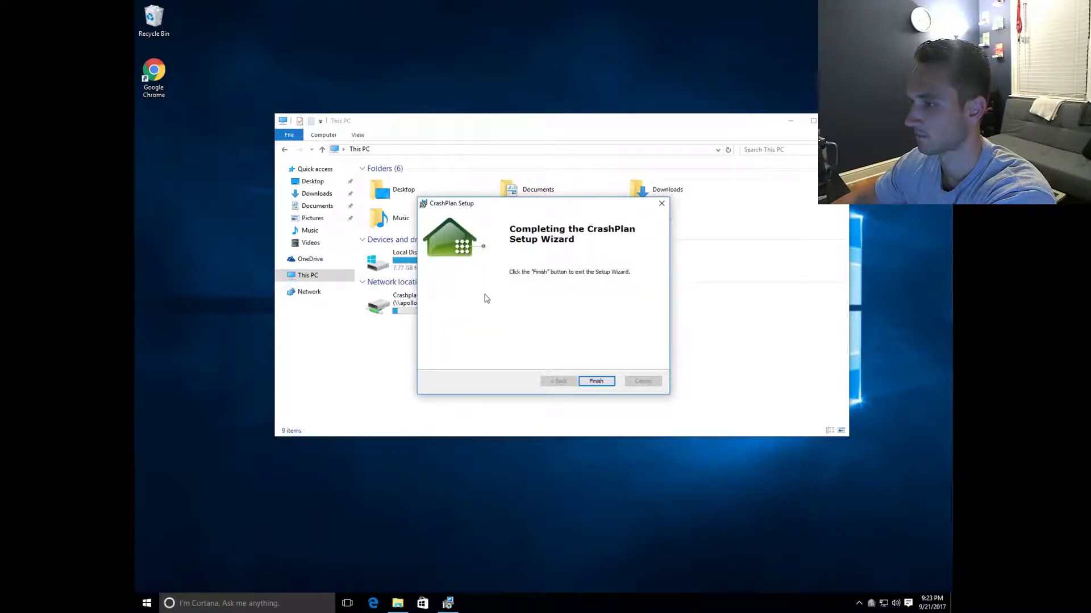
pyautogui.click(597, 381)
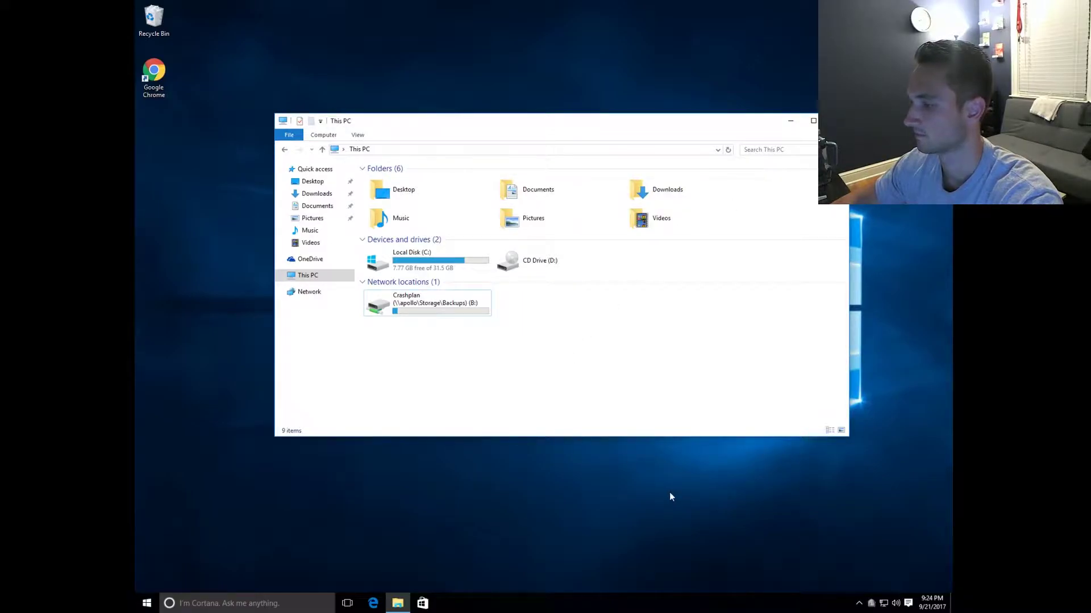
# - Minimize the This PC window and try to open CrashPlan from the notification area
pyautogui.moveTo(873, 606)
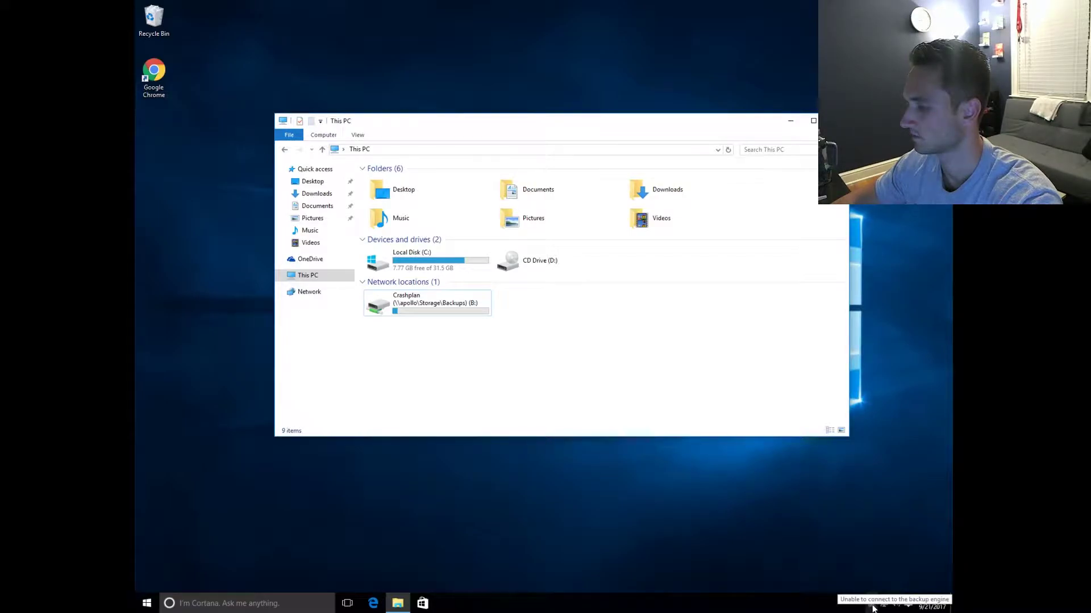
pyautogui.click(873, 606)
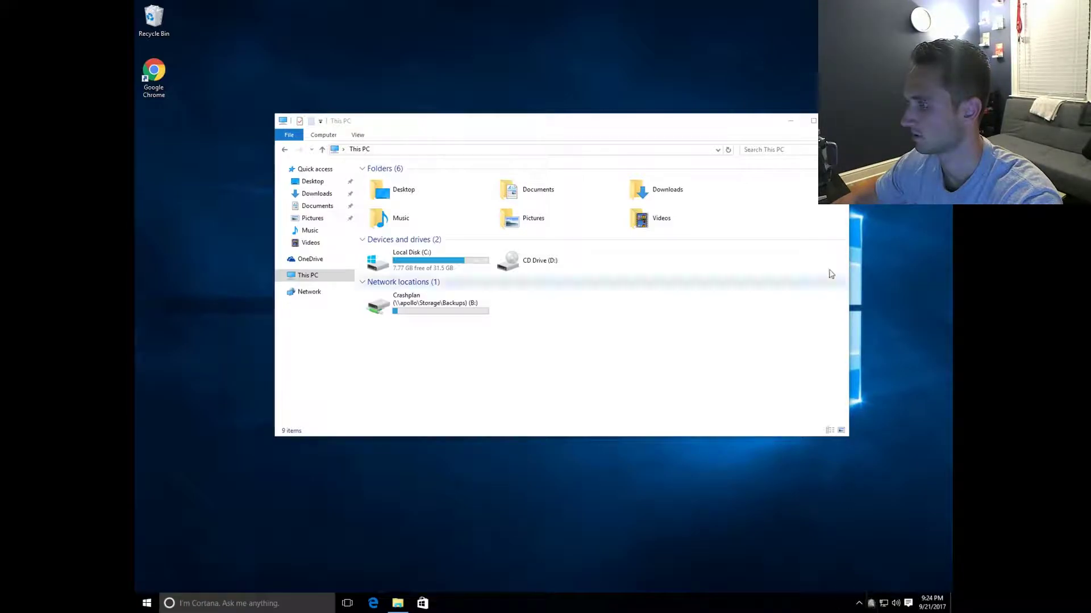
pyautogui.click(788, 123)
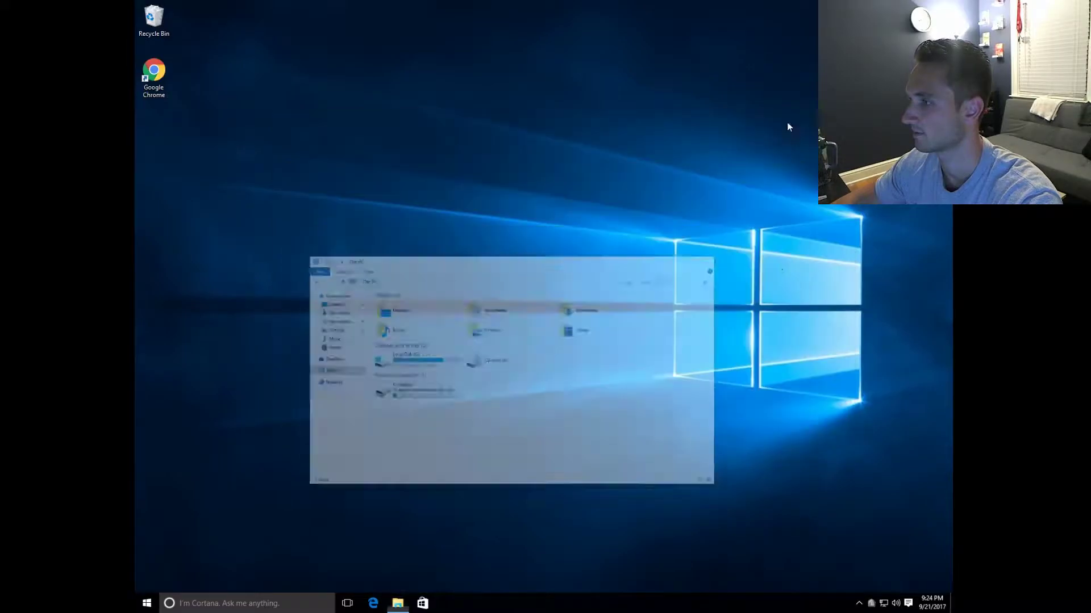
pyautogui.rightClick(872, 606)
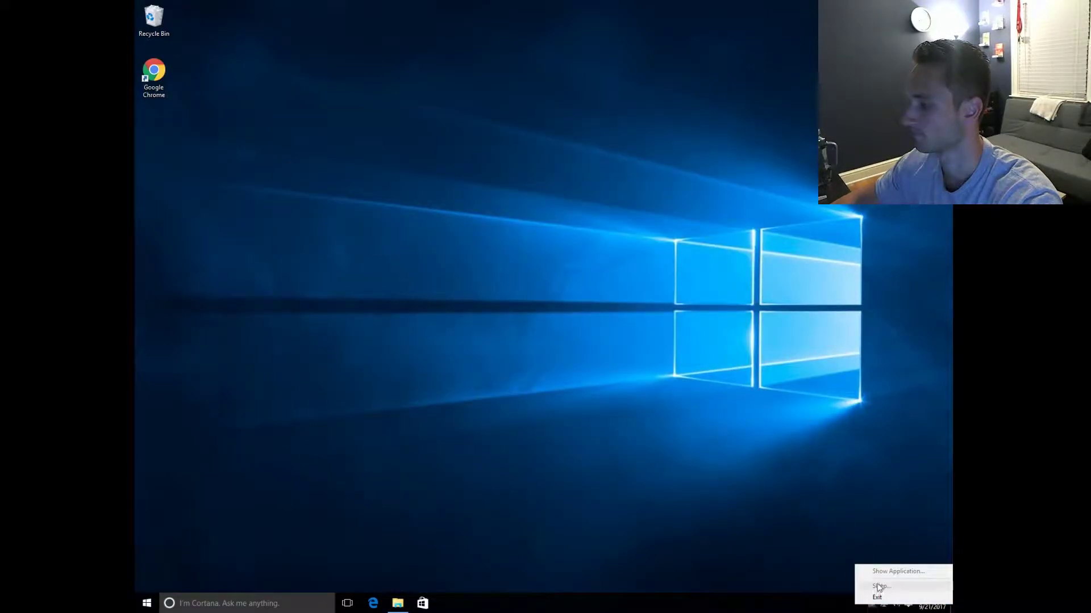
pyautogui.click(828, 565)
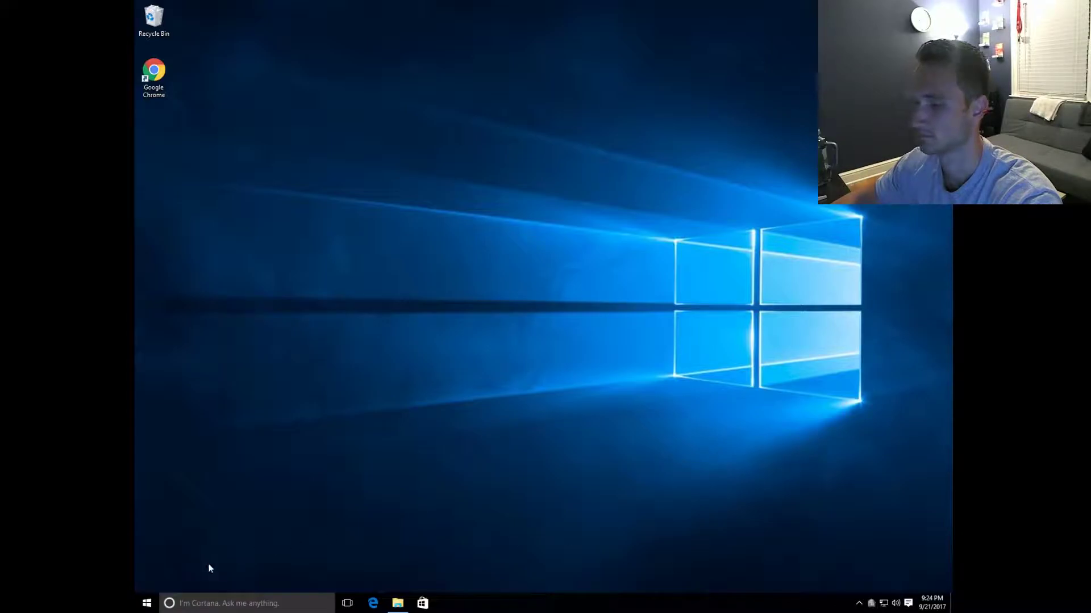
# - Search Windows for "crash", open the matching Crashplan folder and close it again
pyautogui.click(147, 605)
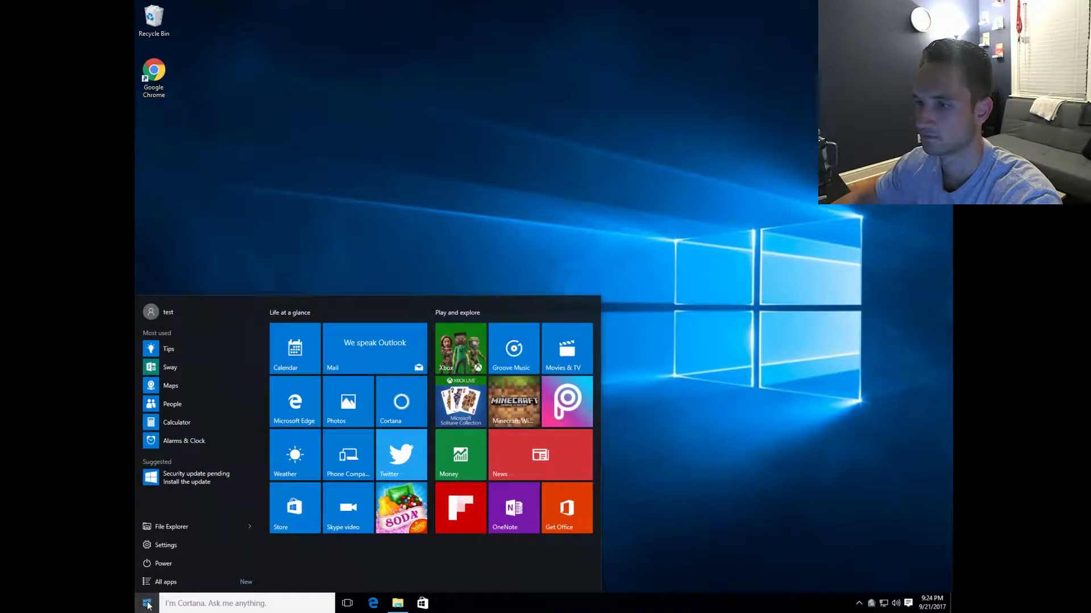
pyautogui.write('crea')
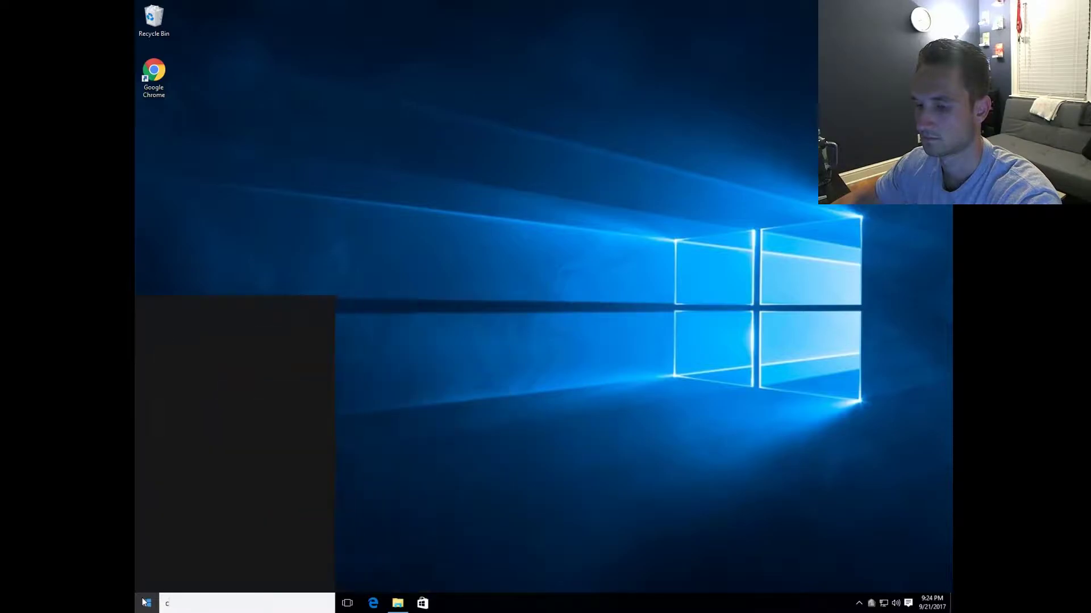
pyautogui.press('BackSpace')
pyautogui.press('BackSpace')
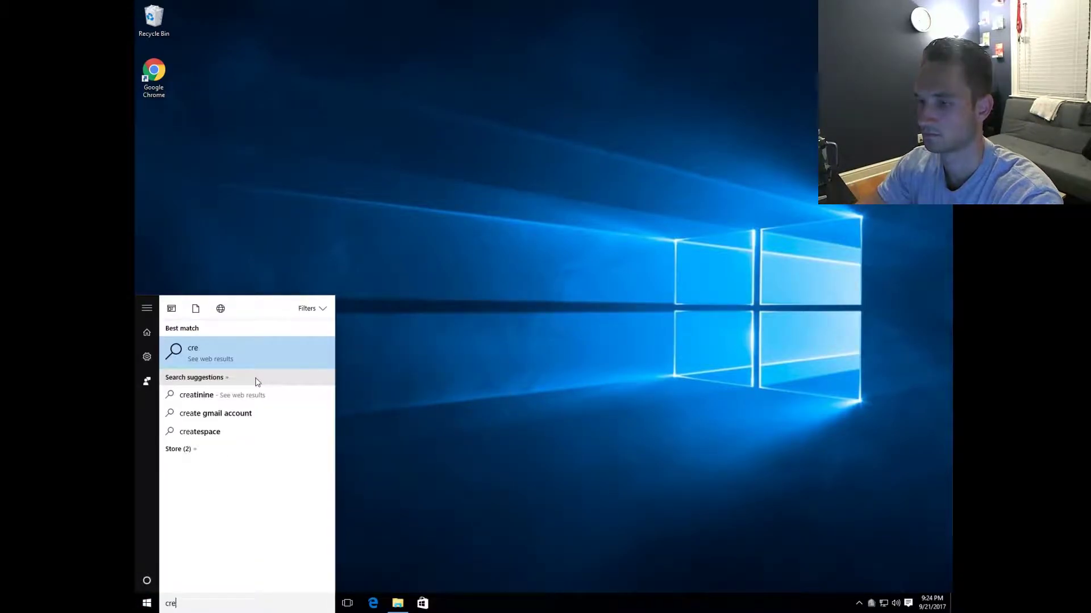
pyautogui.write('ash')
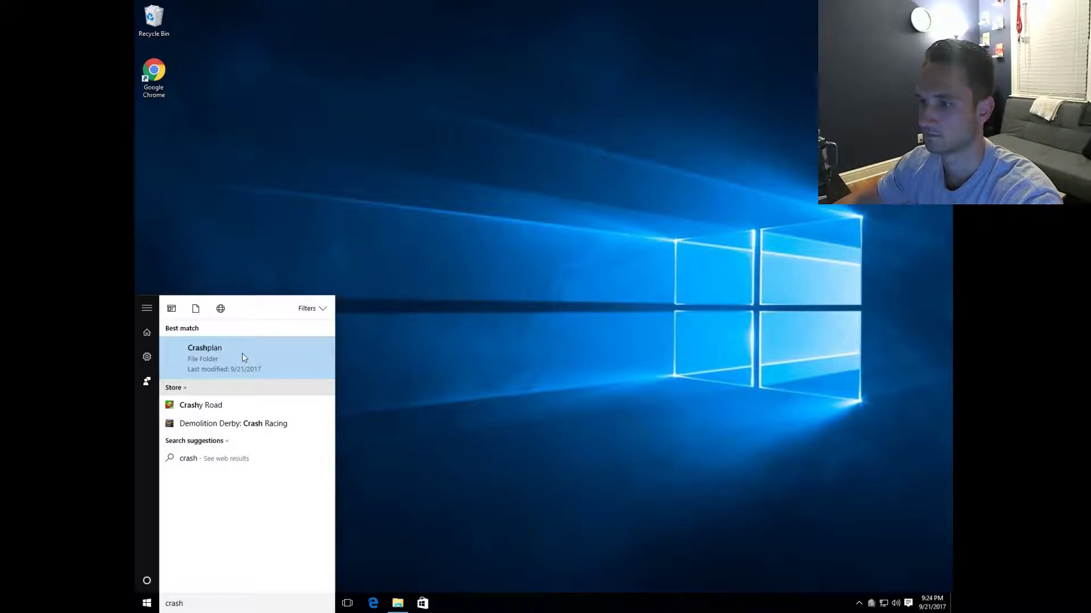
pyautogui.click(260, 367)
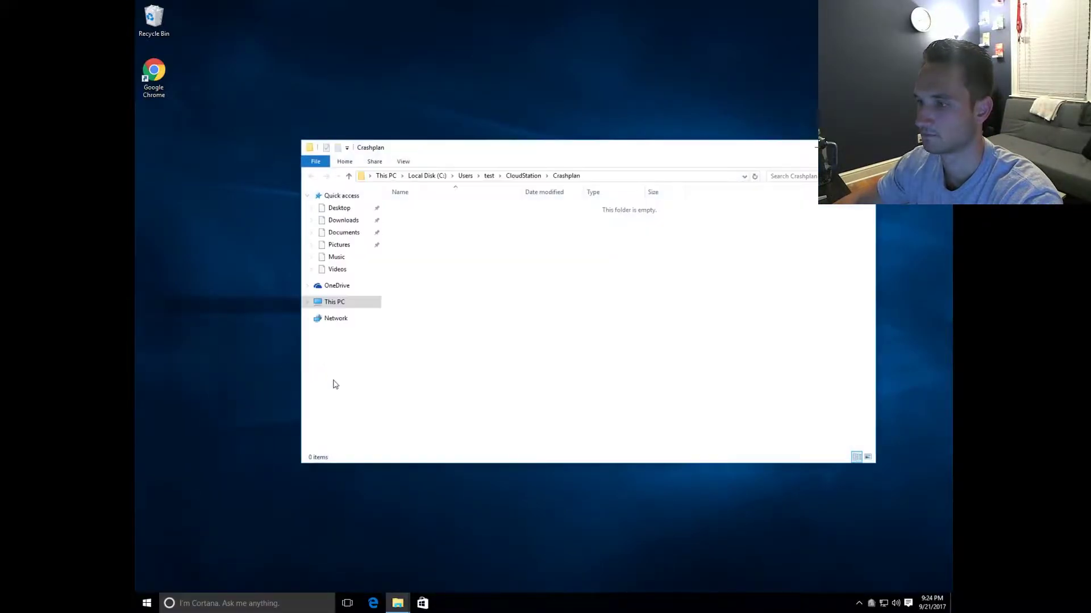
pyautogui.moveTo(591, 152); pyautogui.dragTo(527, 131)
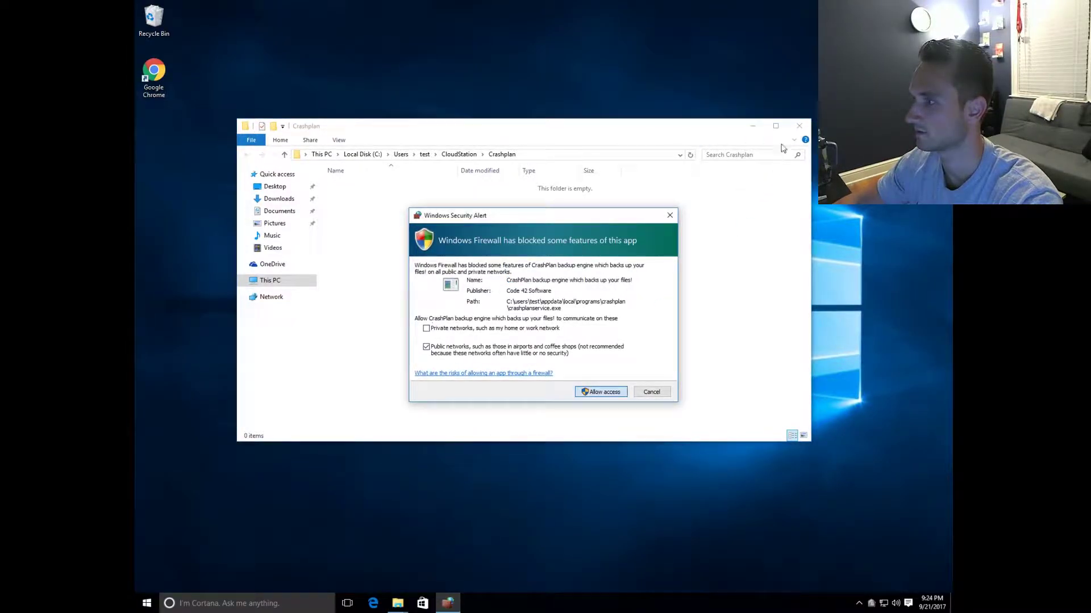
pyautogui.click(798, 126)
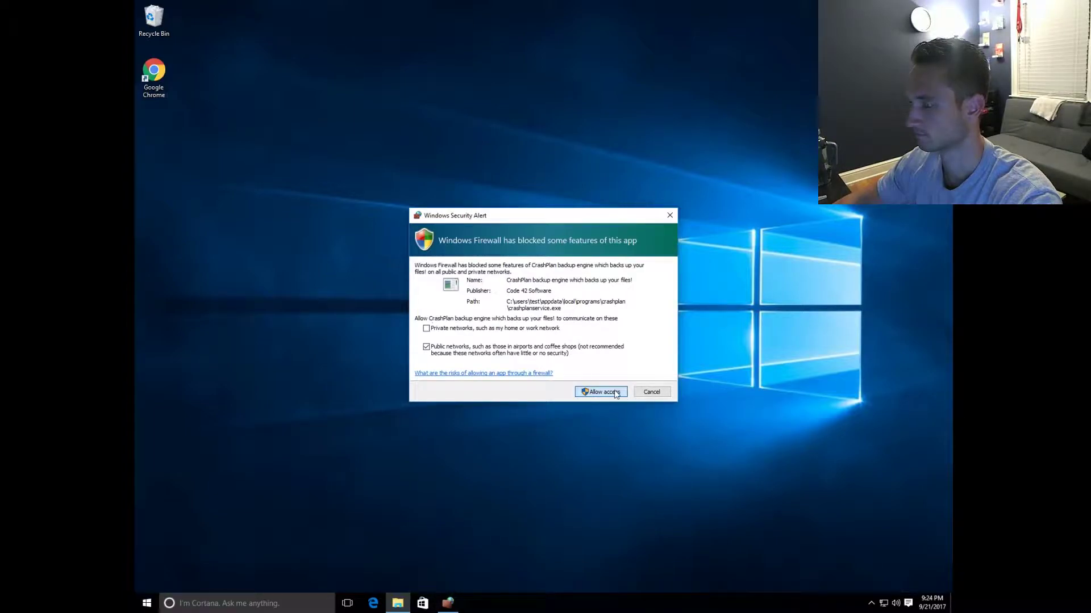
# - Check the hidden notification icons and return to the Windows Security Alert
pyautogui.click(872, 606)
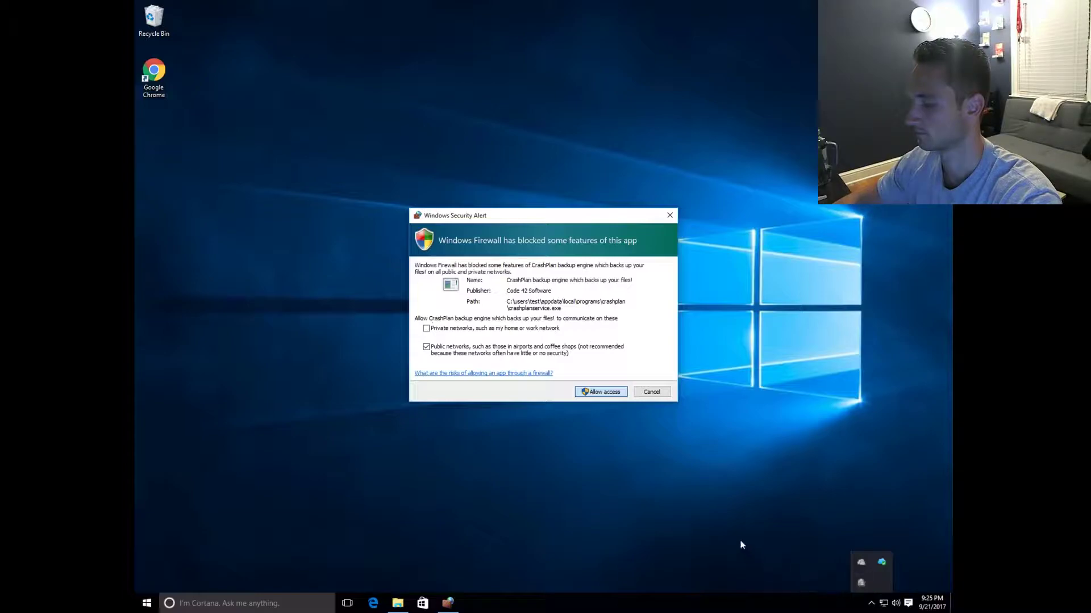
pyautogui.click(532, 221)
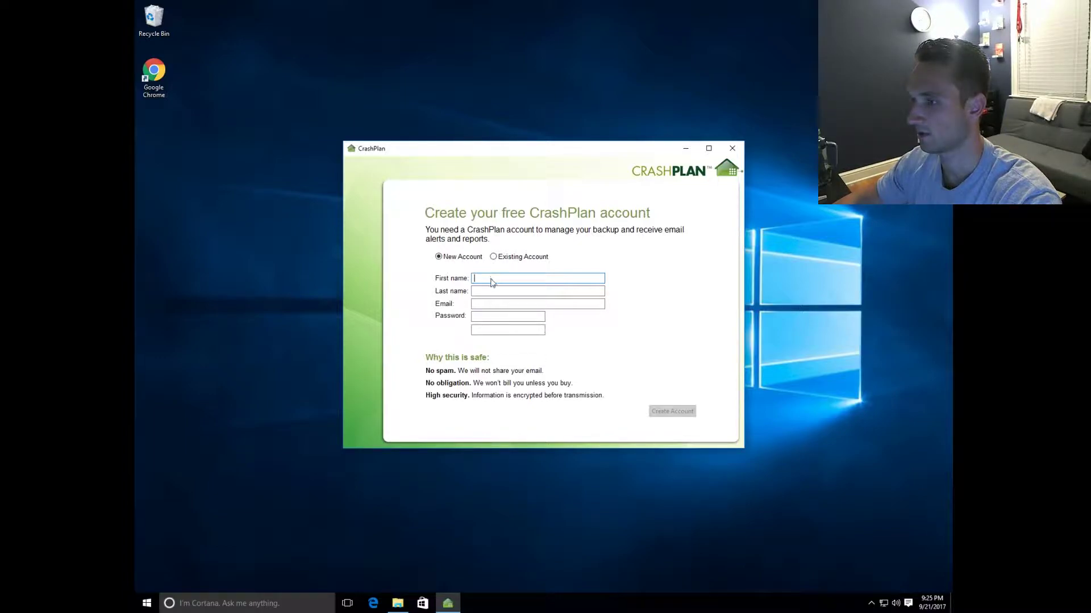
# - Choose a new CrashPlan account and fill in the first name, last name and e-mail address
pyautogui.click(438, 257)
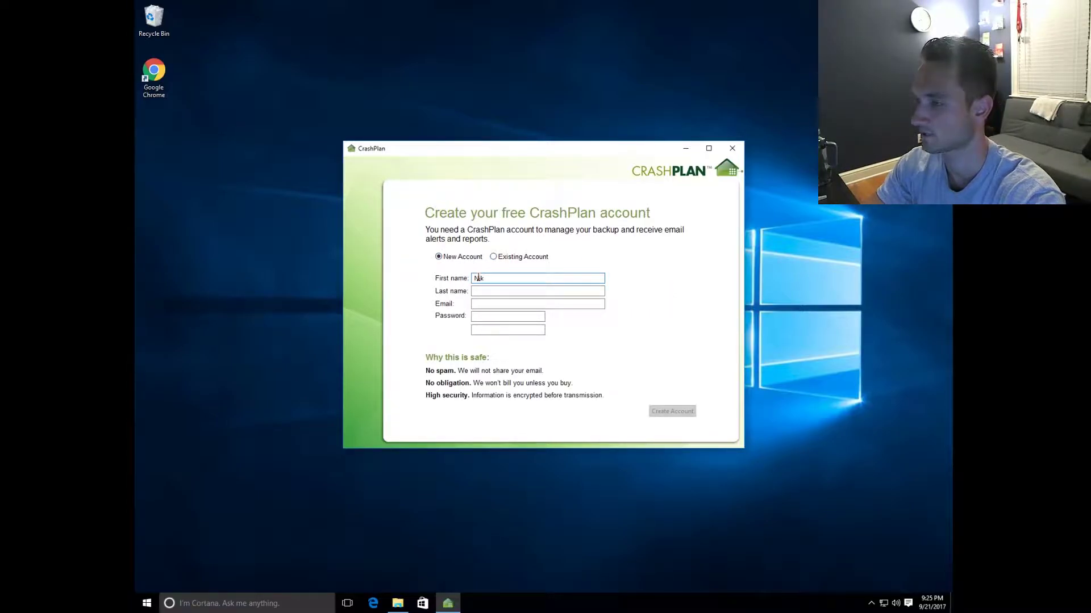
pyautogui.click(479, 278)
pyautogui.write('Nik')
pyautogui.press('Tab')
pyautogui.write('p')
pyautogui.press('Tab')
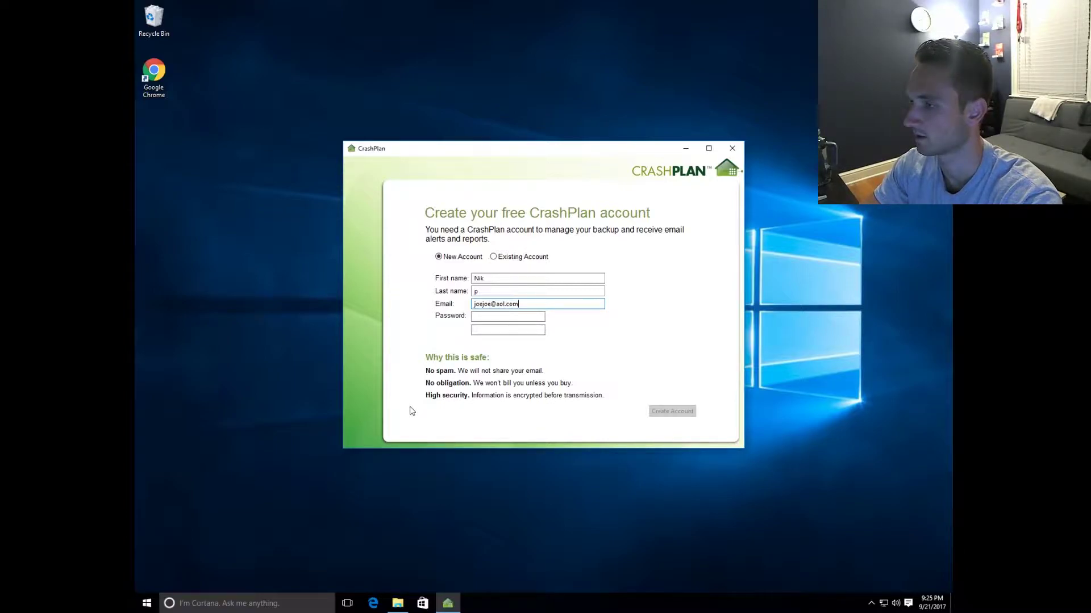
# - Enter the account password and its confirmation for the new CrashPlan account
pyautogui.write('***')
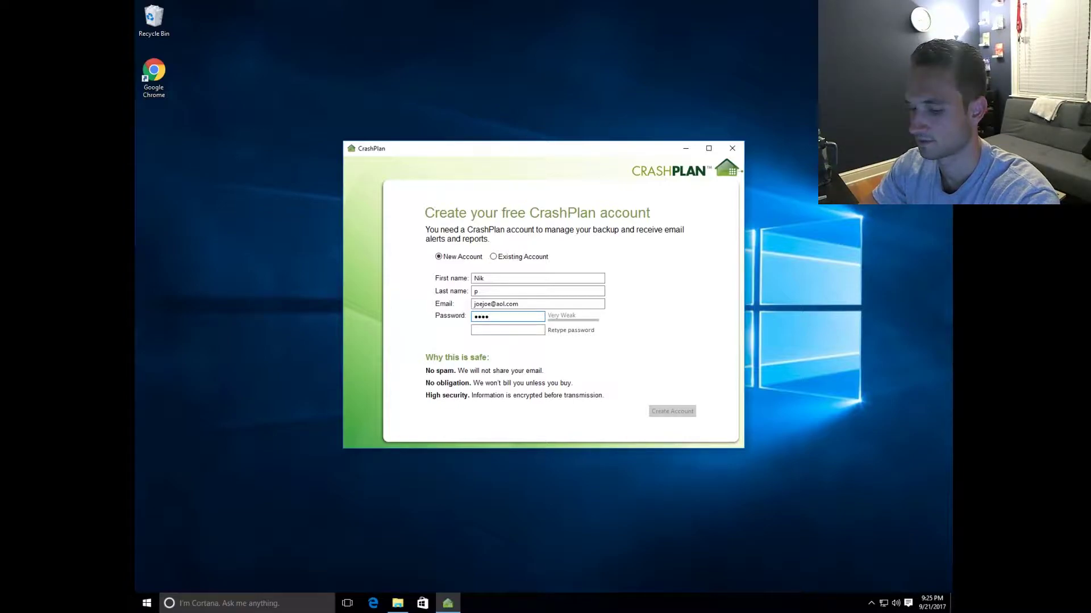
pyautogui.write('***')
pyautogui.click(507, 330)
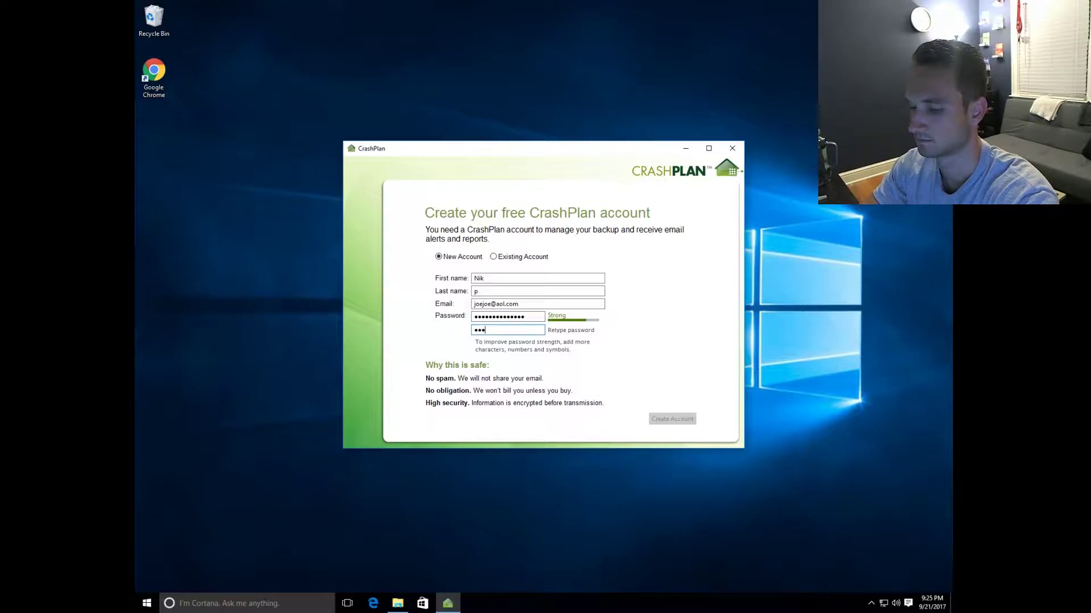
pyautogui.write('**************')
# - Clear the password confirmation and enter it again
pyautogui.press('BackSpace')
pyautogui.press('BackSpace')
pyautogui.press('BackSpace')
pyautogui.press('BackSpace')
pyautogui.press('BackSpace')
pyautogui.press('BackSpace')
pyautogui.press('BackSpace')
pyautogui.press('BackSpace')
pyautogui.press('BackSpace')
pyautogui.press('BackSpace')
pyautogui.press('BackSpace')
pyautogui.press('BackSpace')
pyautogui.press('BackSpace')
pyautogui.press('BackSpace')
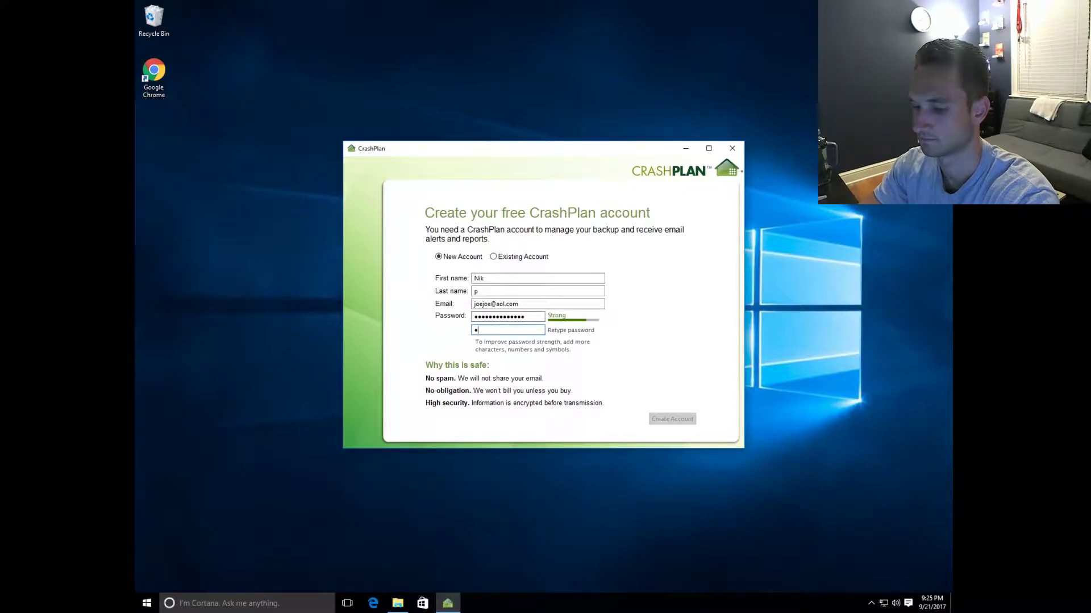
pyautogui.write('**************')
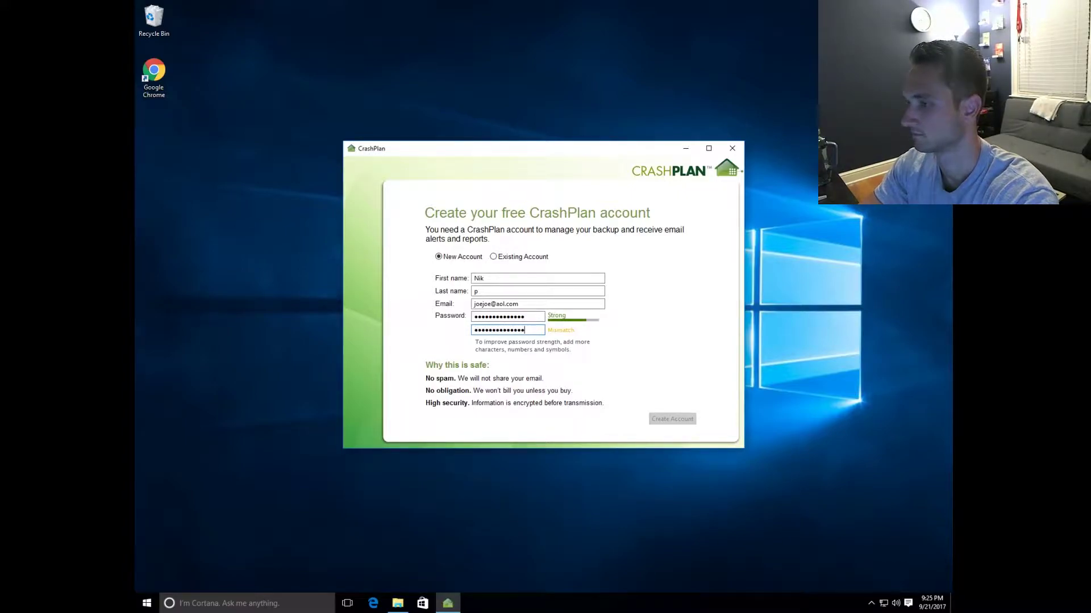
# - Re-enter the account password and its confirmation, and create the CrashPlan account
pyautogui.doubleClick(527, 316)
pyautogui.write('****')
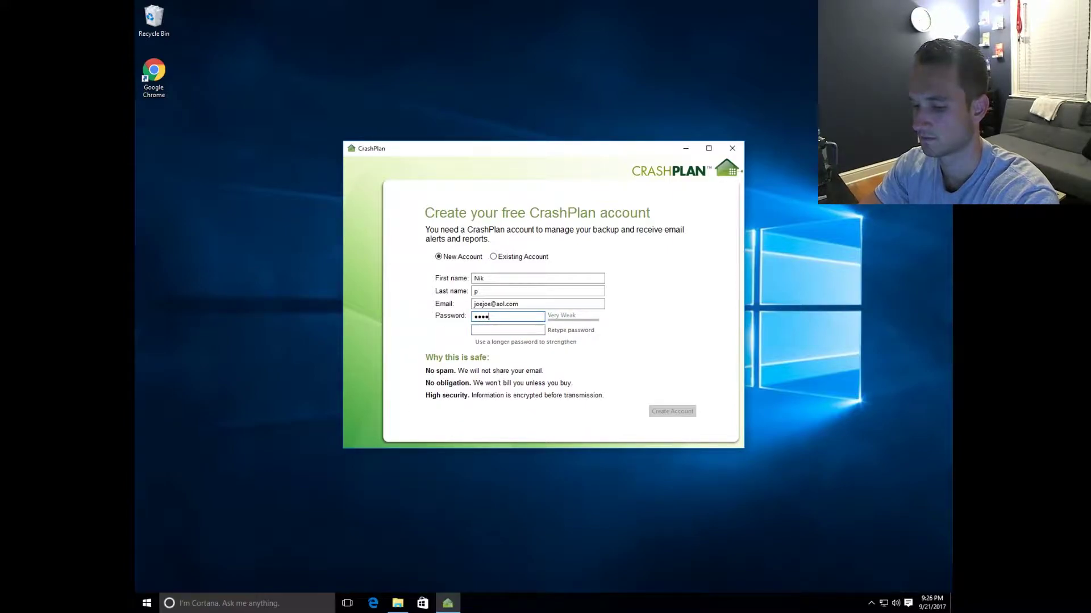
pyautogui.write('***')
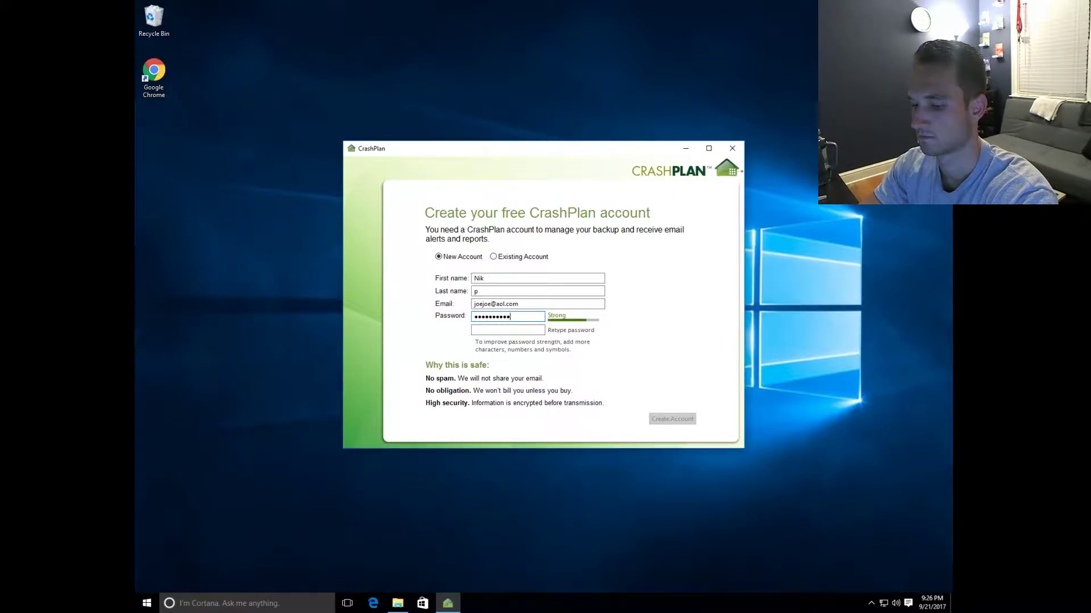
pyautogui.press('Tab')
pyautogui.write('**')
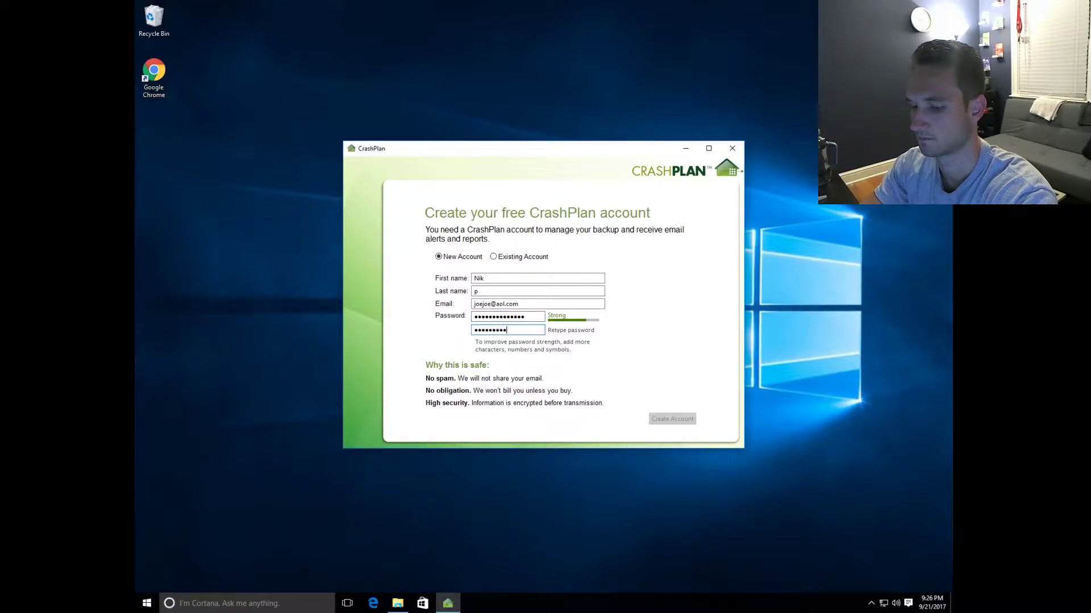
pyautogui.write('**')
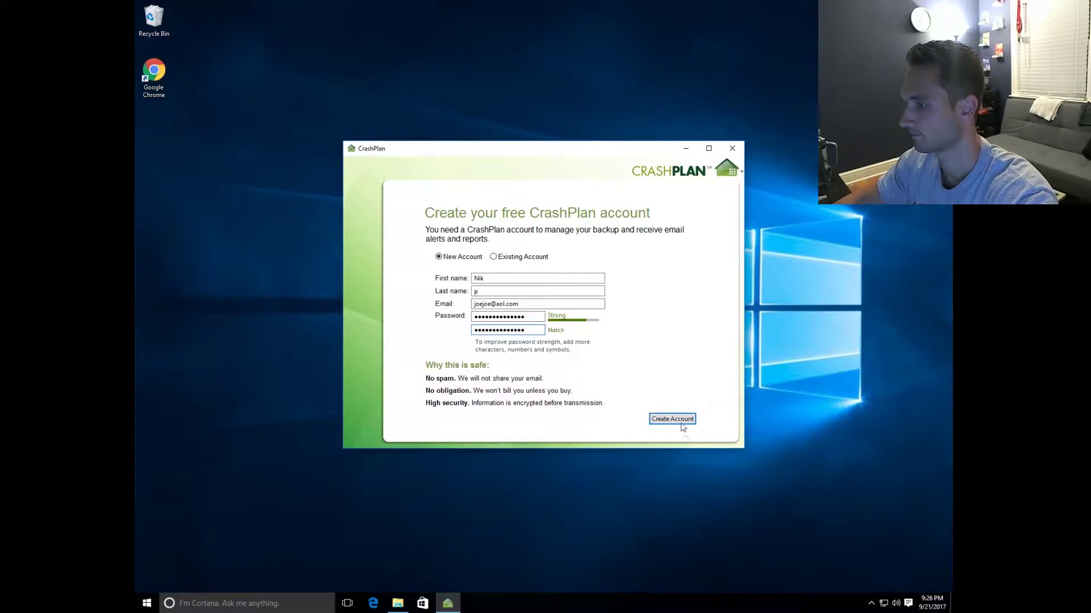
pyautogui.click(678, 421)
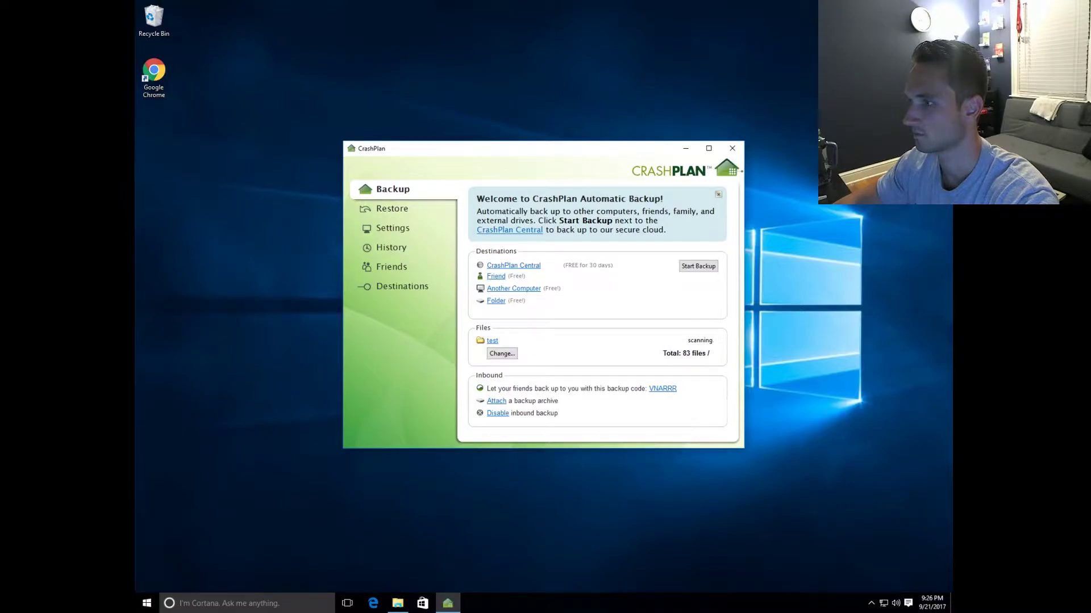
# - Add drive B:/ as a folder backup destination and start the backup to it
pyautogui.moveTo(539, 149); pyautogui.dragTo(535, 137)
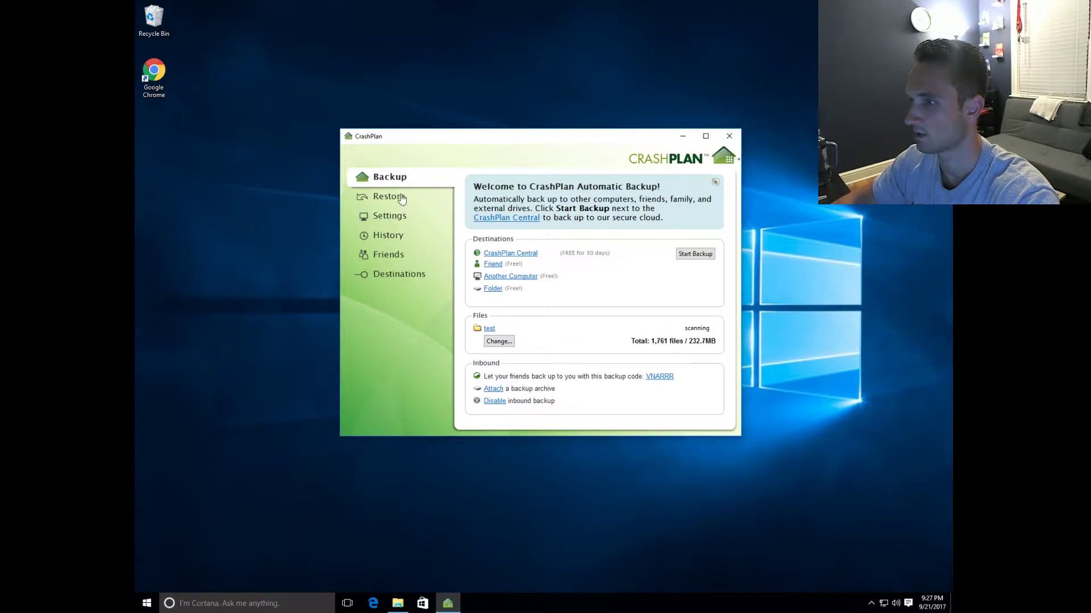
pyautogui.click(493, 289)
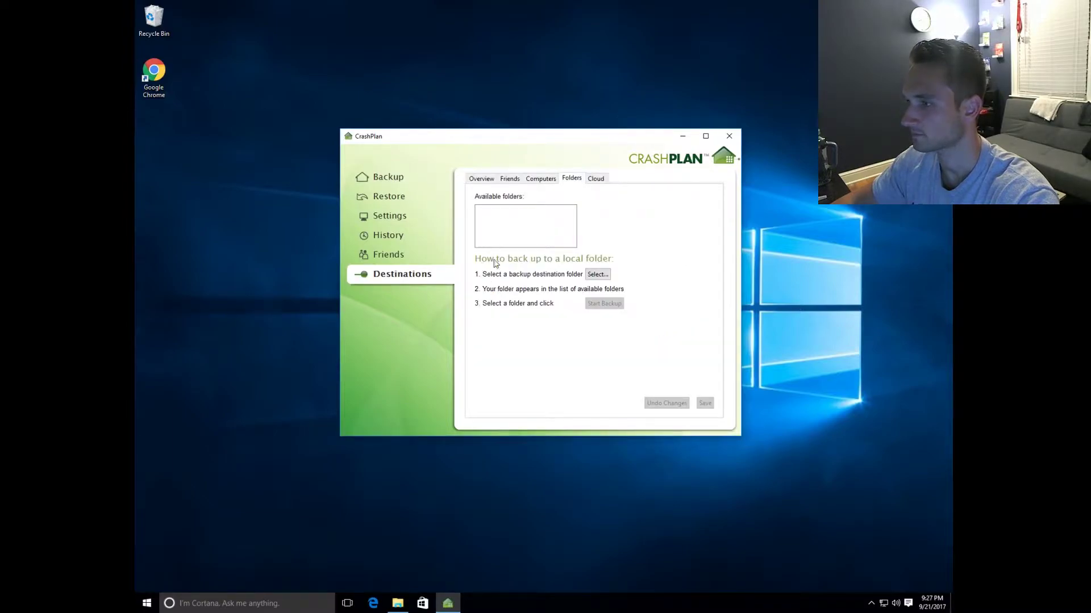
pyautogui.click(597, 274)
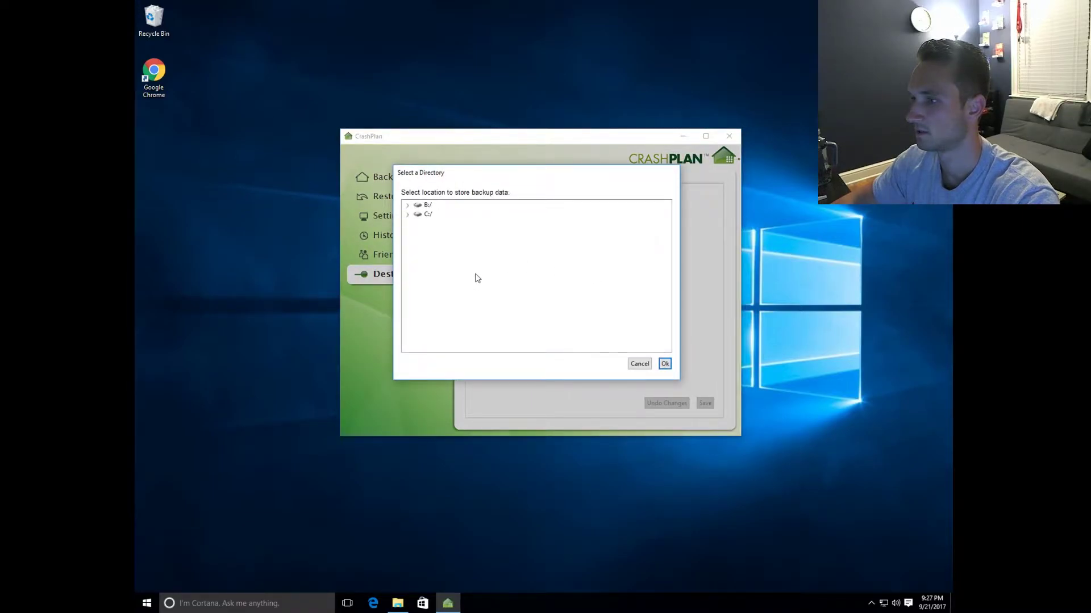
pyautogui.click(428, 206)
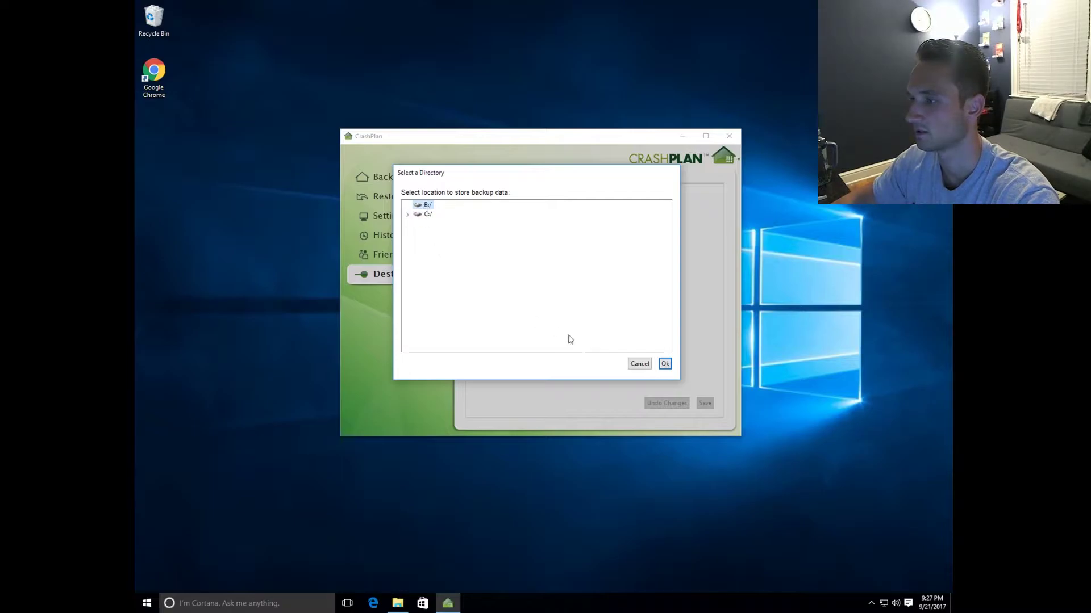
pyautogui.click(664, 364)
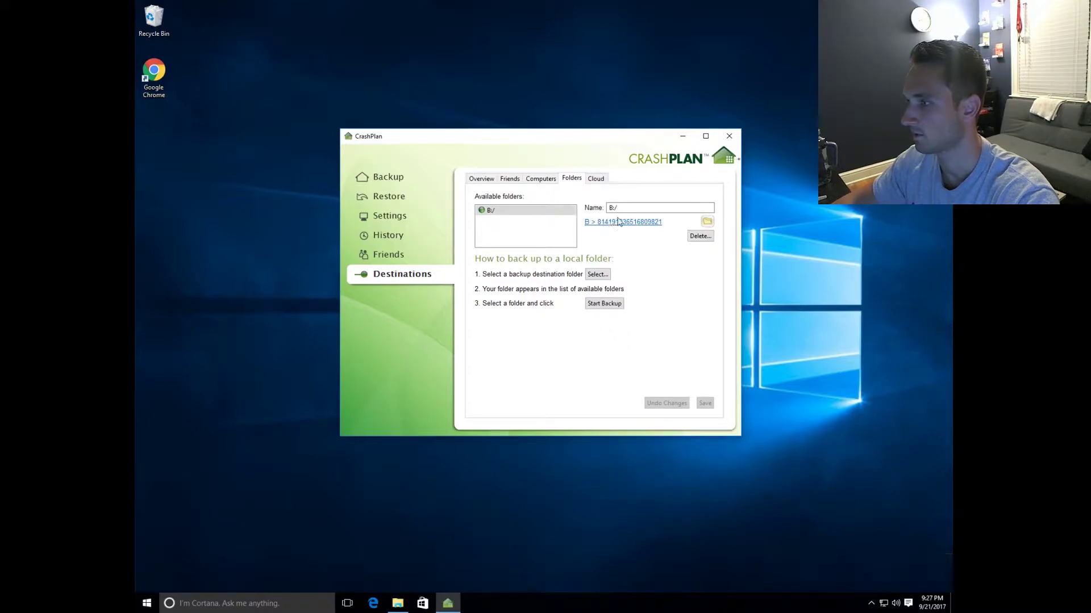
pyautogui.click(614, 211)
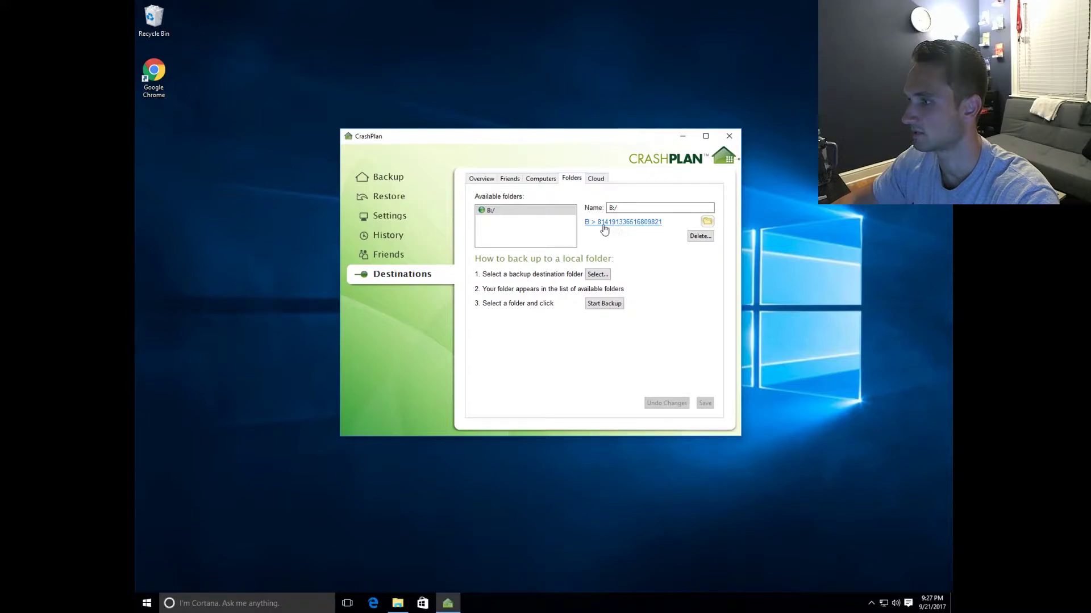
pyautogui.click(606, 307)
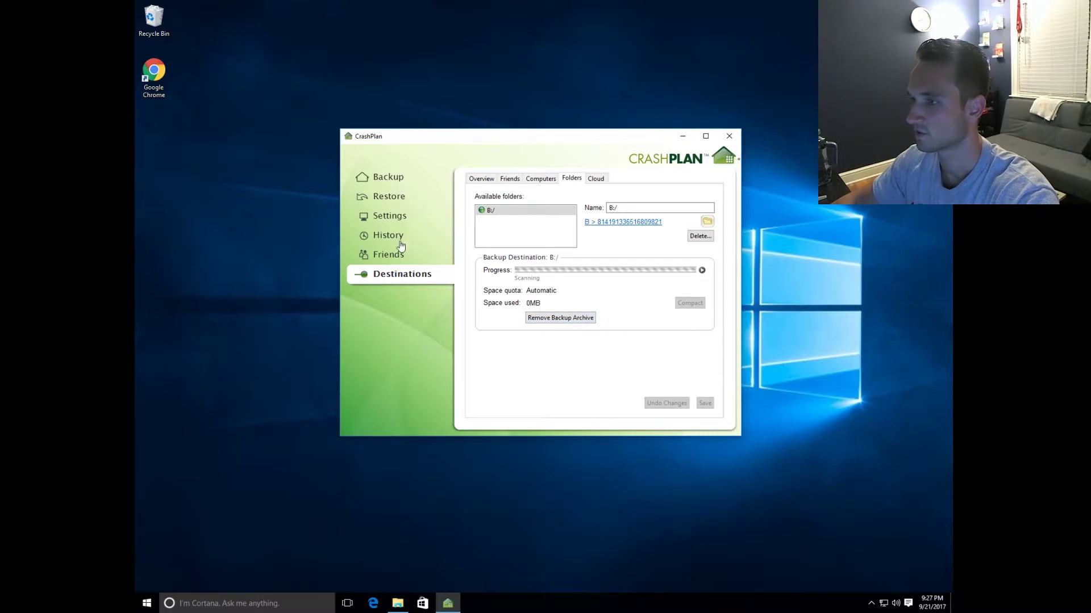
# - Review the restore page and the general, backup, account, security and network settings
pyautogui.click(396, 198)
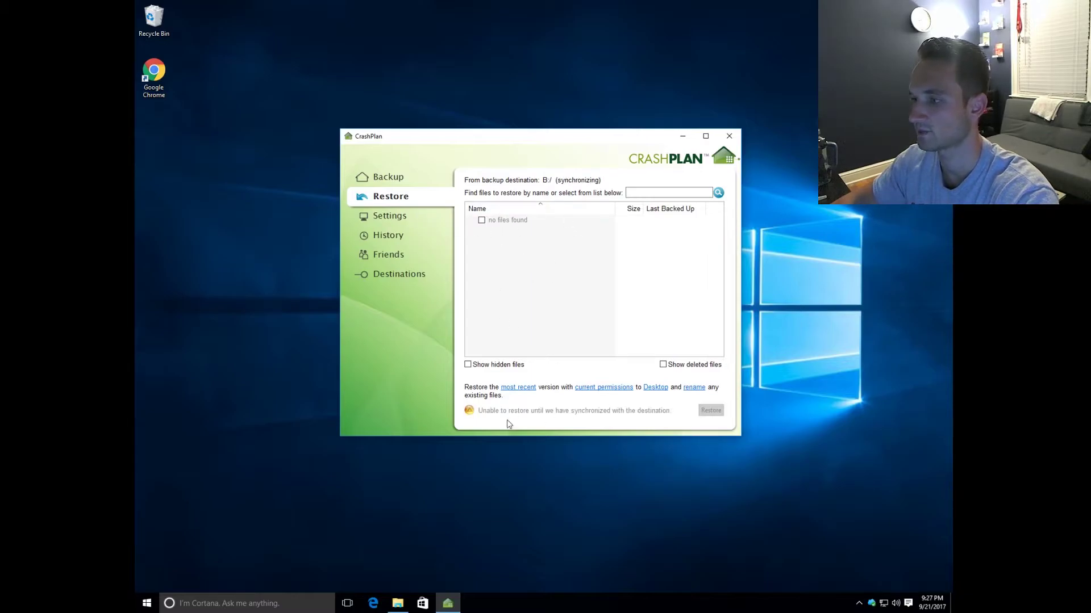
pyautogui.click(403, 216)
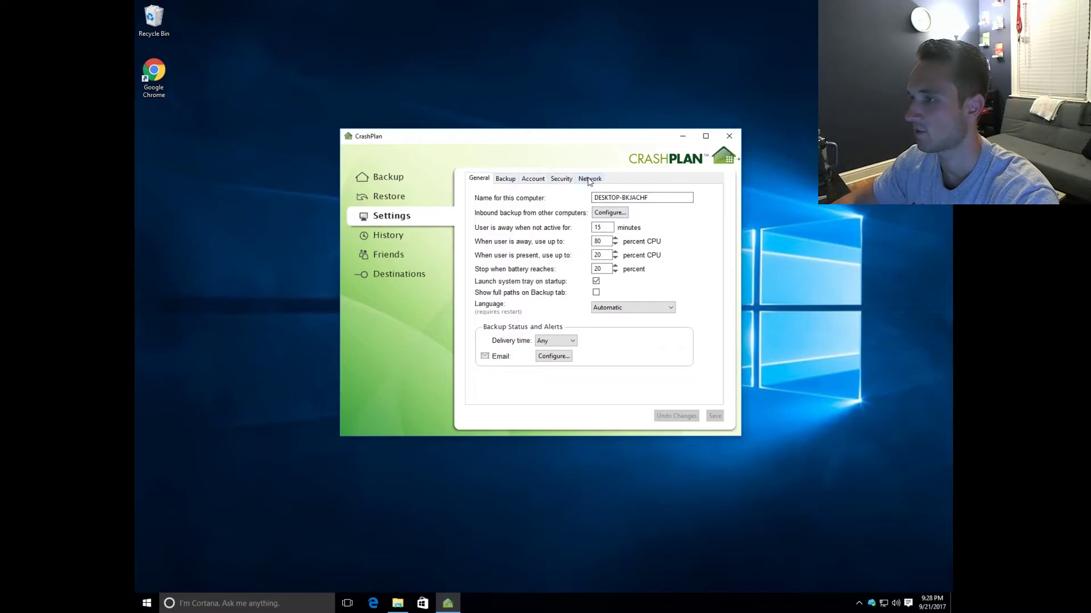
pyautogui.click(505, 180)
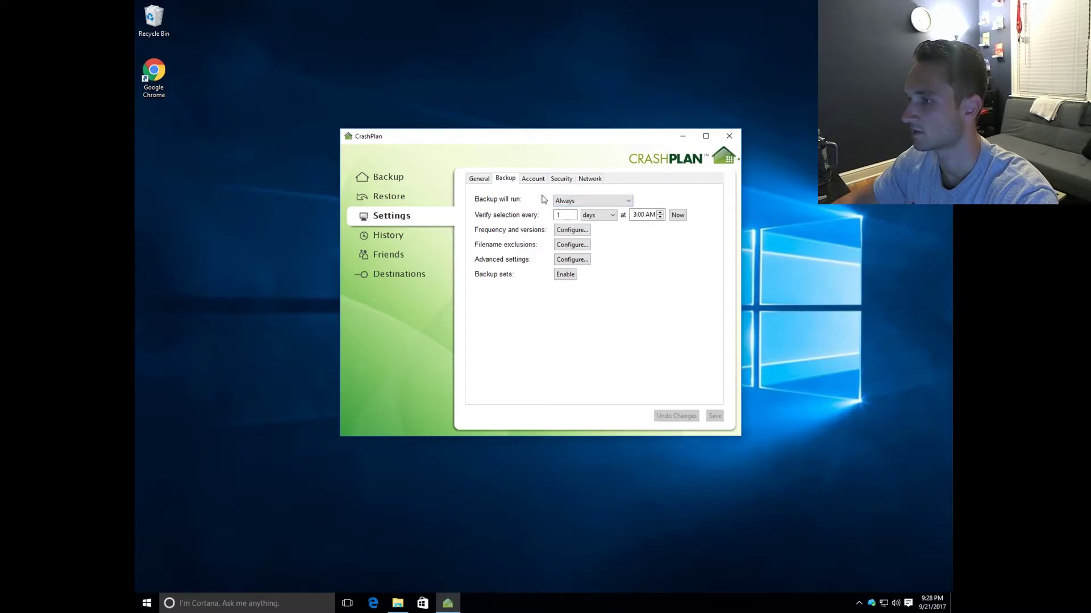
pyautogui.click(542, 183)
pyautogui.click(559, 182)
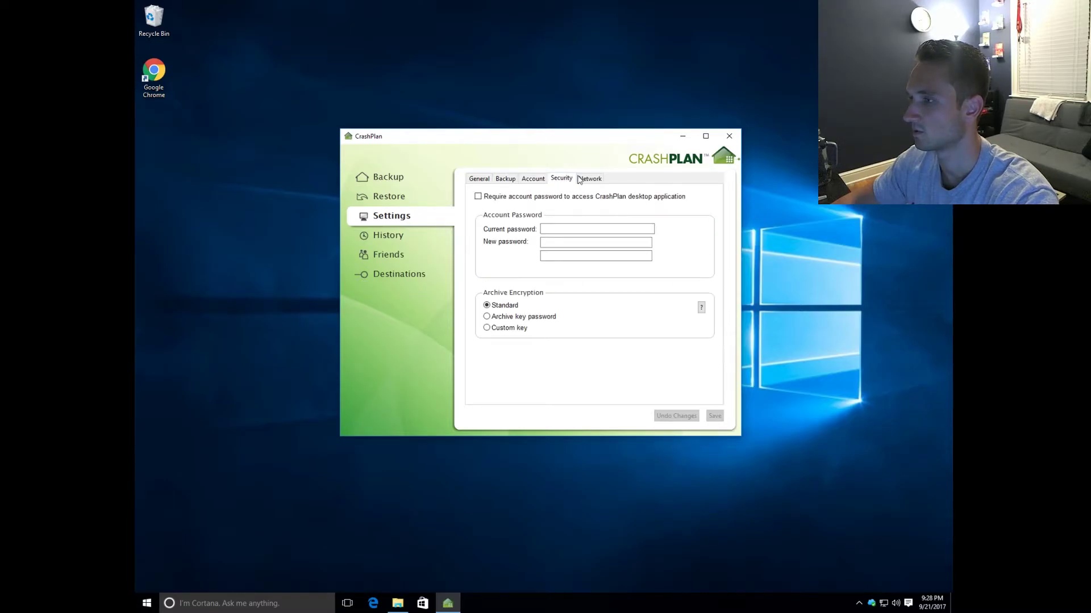
pyautogui.click(588, 179)
pyautogui.click(565, 179)
pyautogui.click(585, 179)
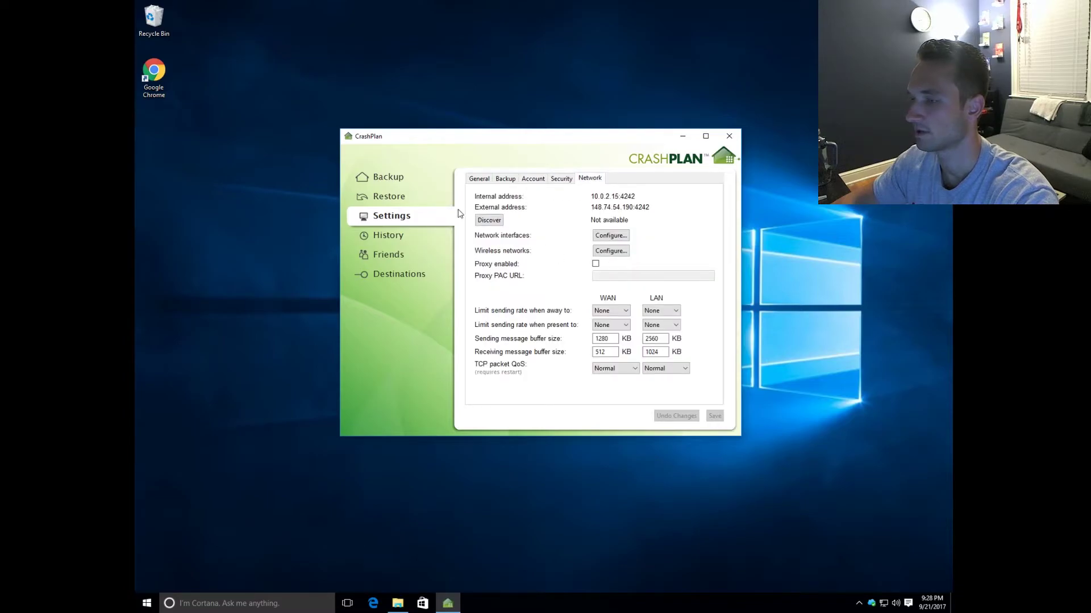
# - Check the backup history and the friends options, and return to the backup overview
pyautogui.click(402, 238)
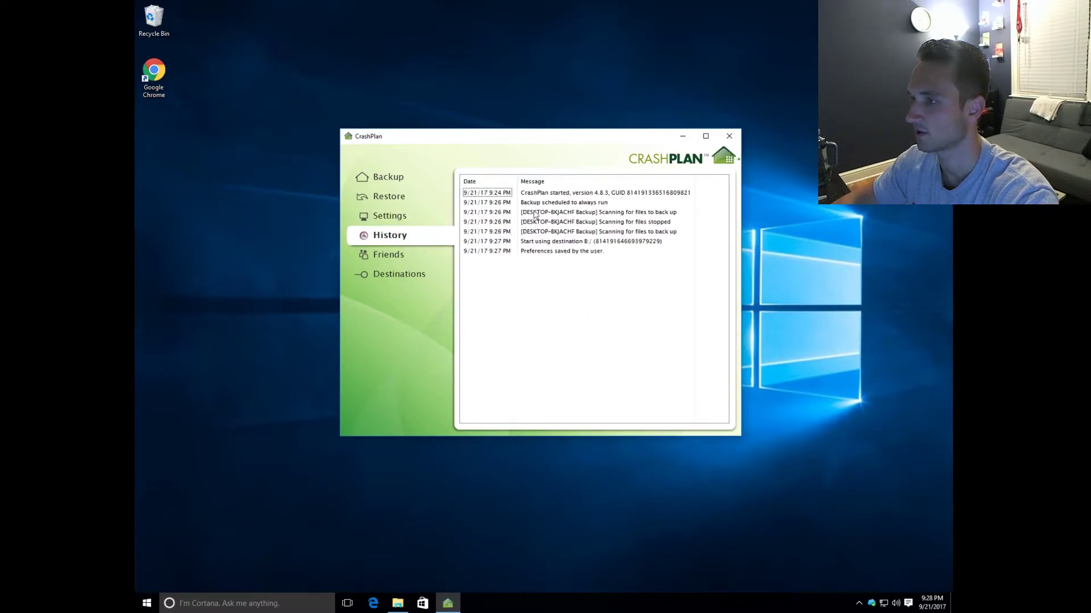
pyautogui.click(387, 259)
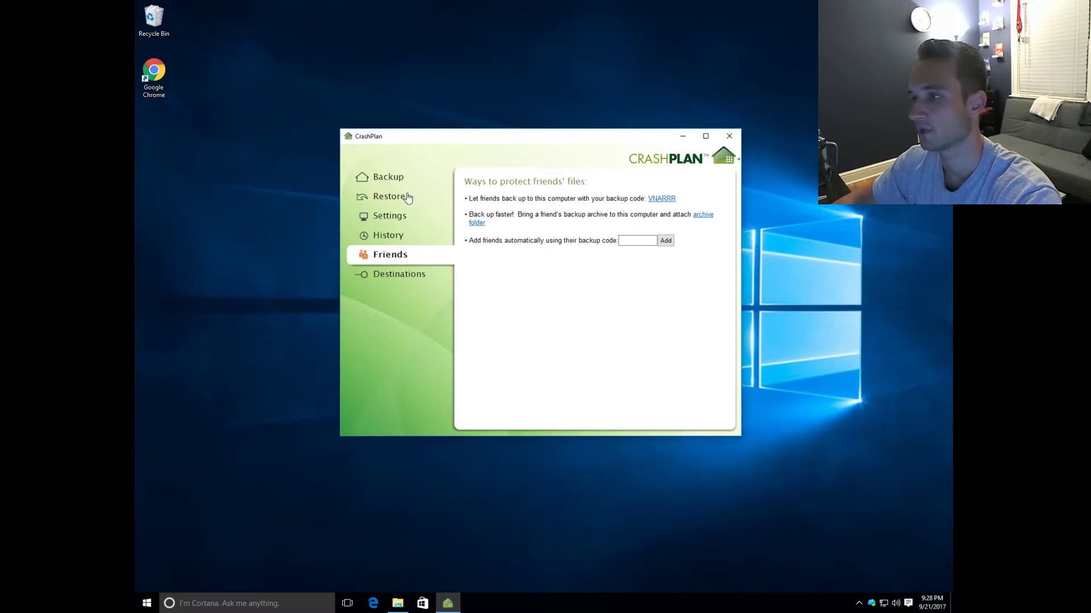
pyautogui.click(395, 180)
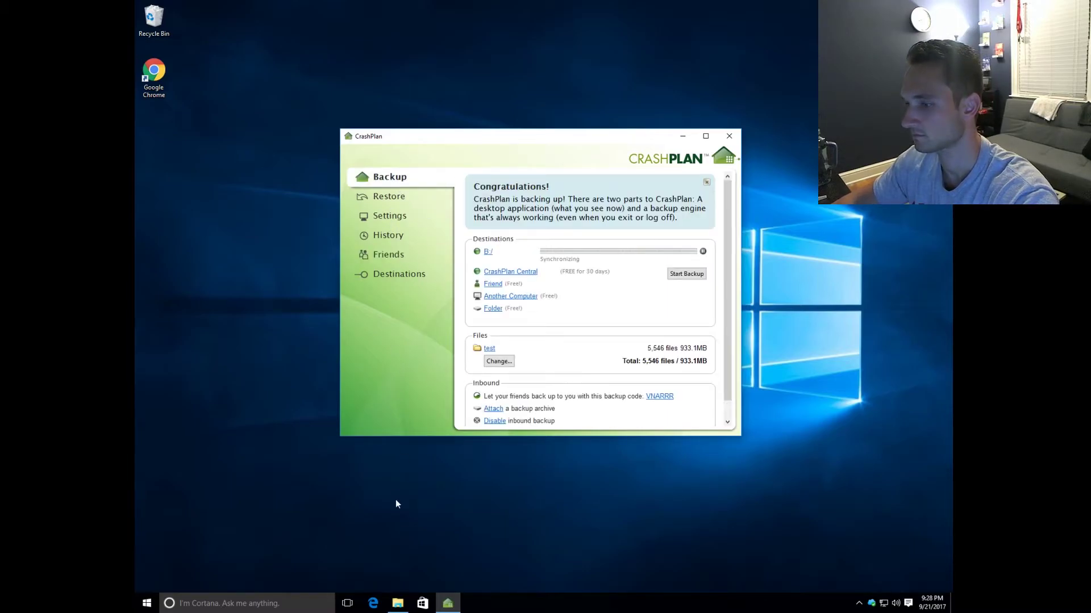
# - Bring up the This PC window in File Explorer and arrange it beside the CrashPlan window
pyautogui.moveTo(399, 605)
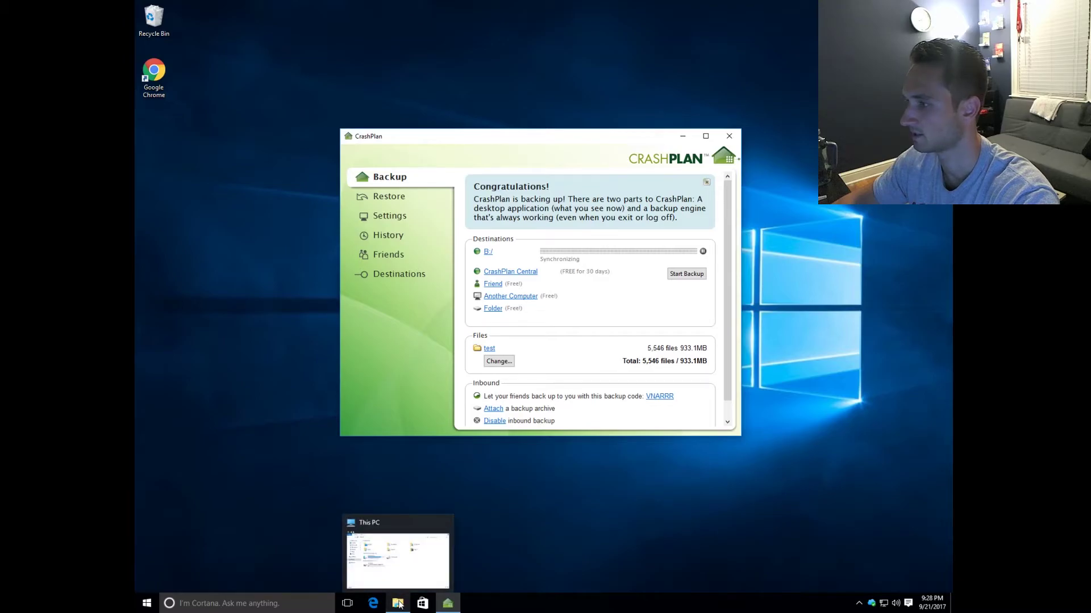
pyautogui.click(421, 547)
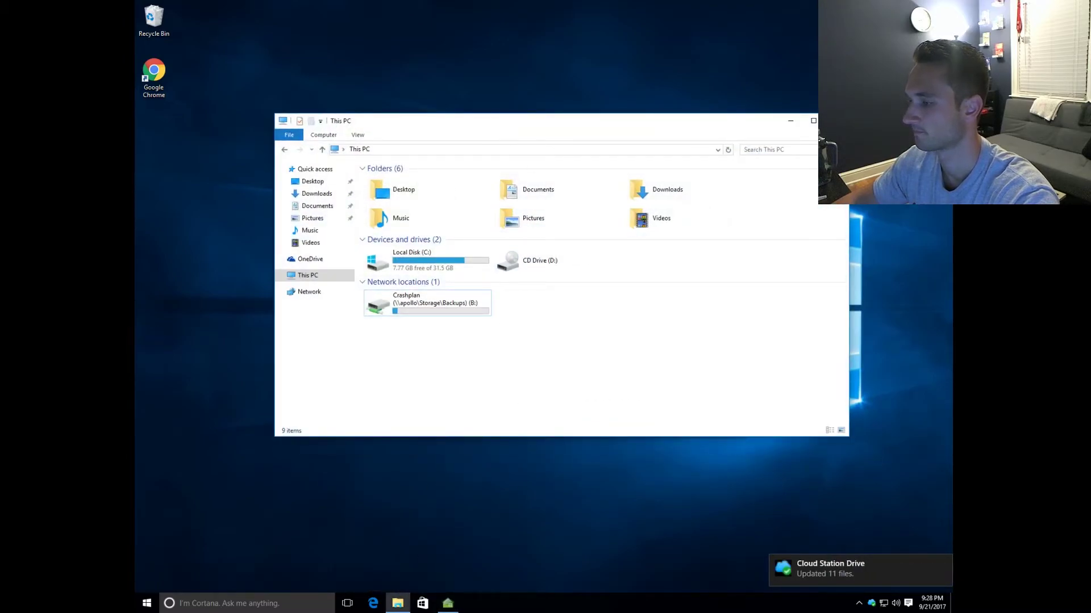
pyautogui.moveTo(506, 130); pyautogui.dragTo(687, 178)
pyautogui.moveTo(562, 139); pyautogui.dragTo(406, 144)
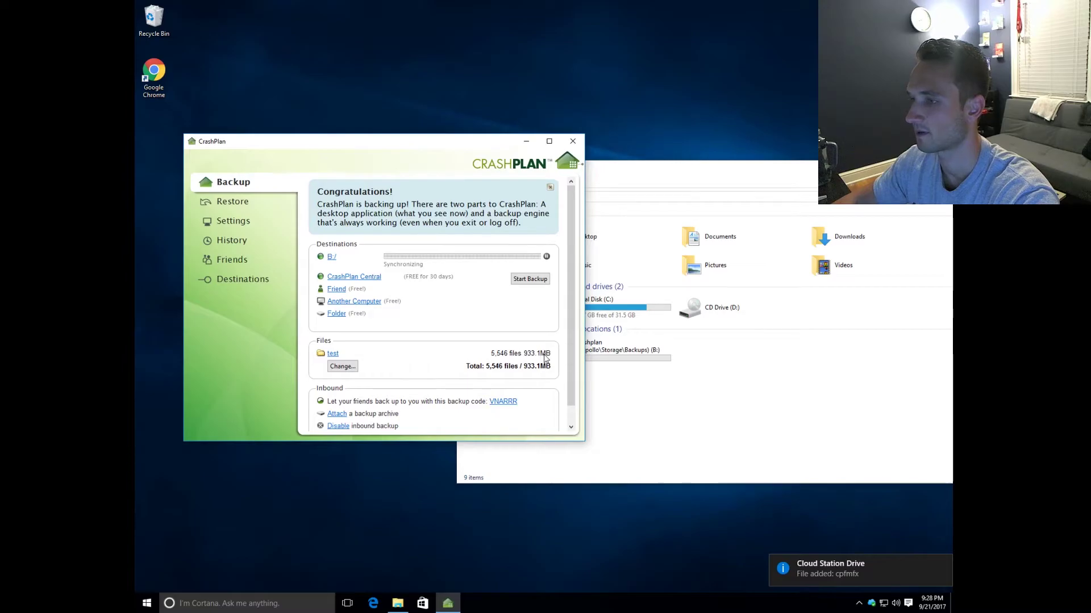
# - Open the mapped drive B:, examine the contents of its backup archive folder and return to the drive's root
pyautogui.click(656, 400)
pyautogui.click(610, 353)
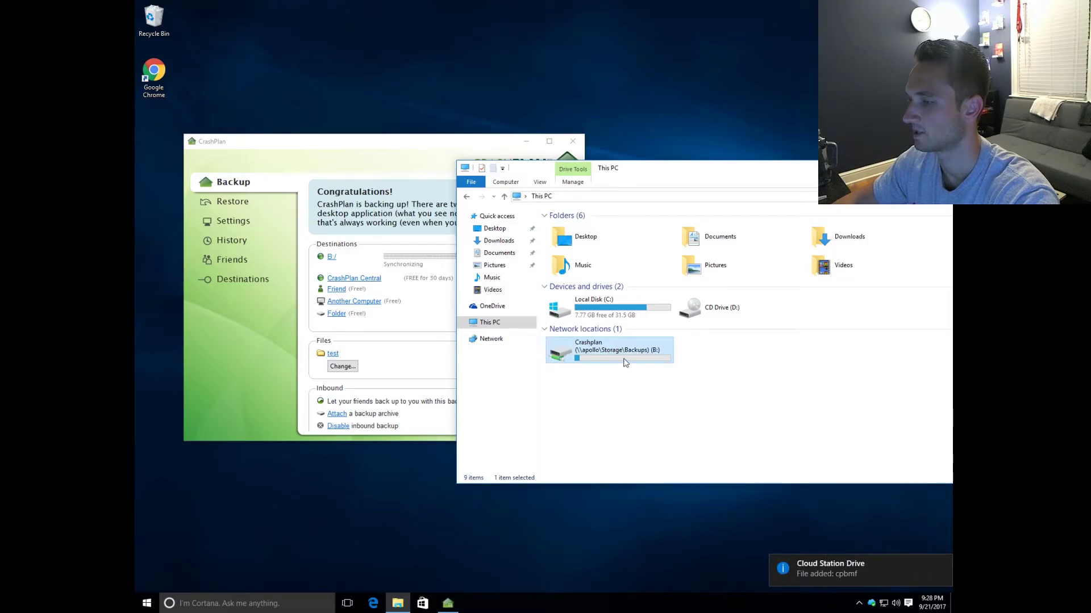
pyautogui.doubleClick(625, 361)
pyautogui.doubleClick(591, 228)
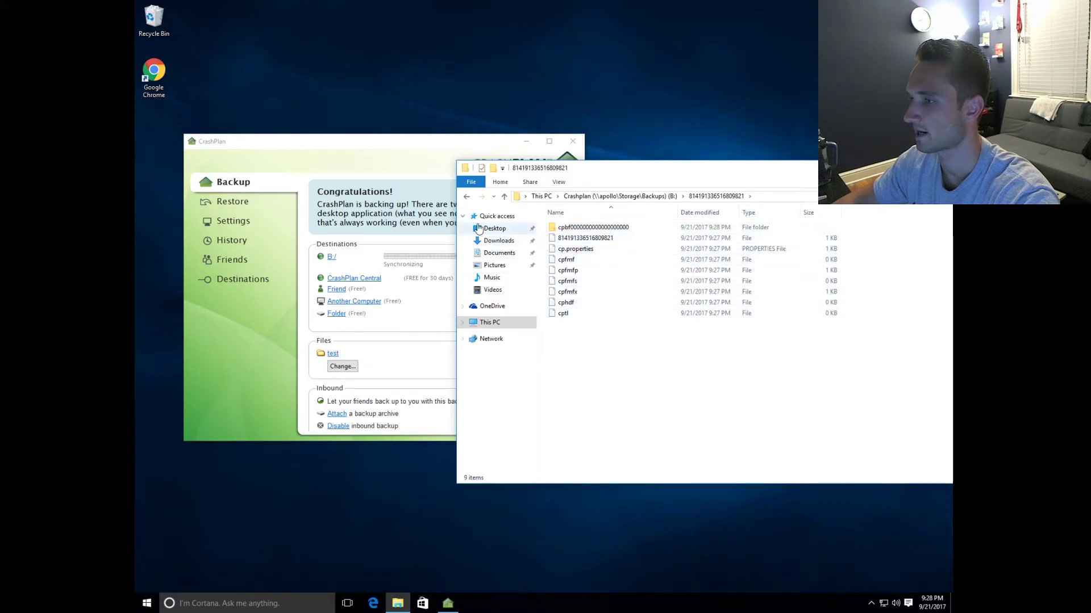
pyautogui.hotkey('alt', 'Left')
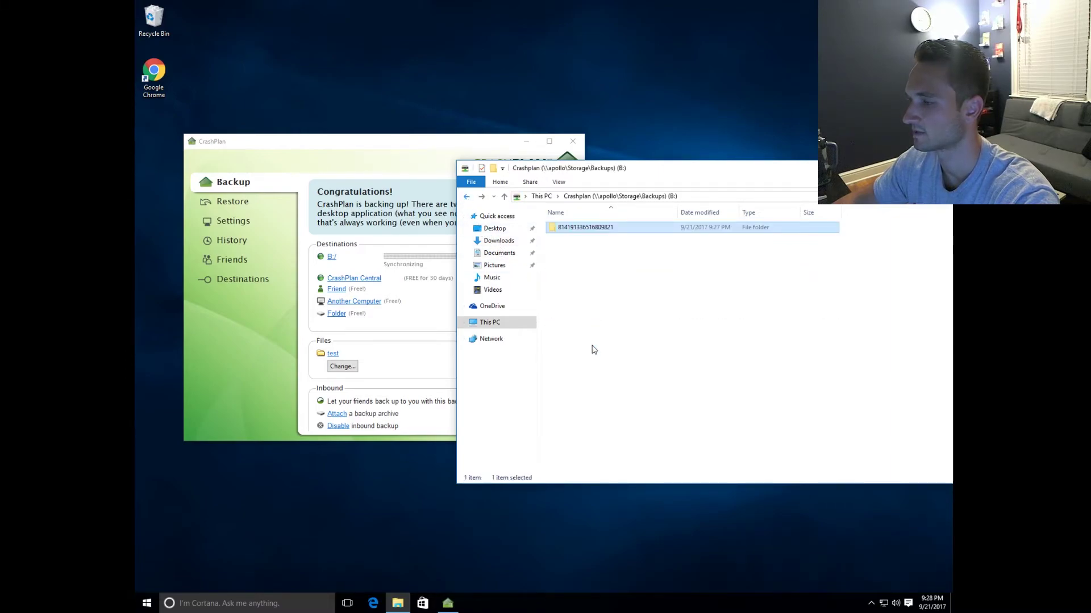
# - In CrashPlan, examine which folders under C:/Users/test are selected for backup and close the file selection without saving
pyautogui.click(428, 349)
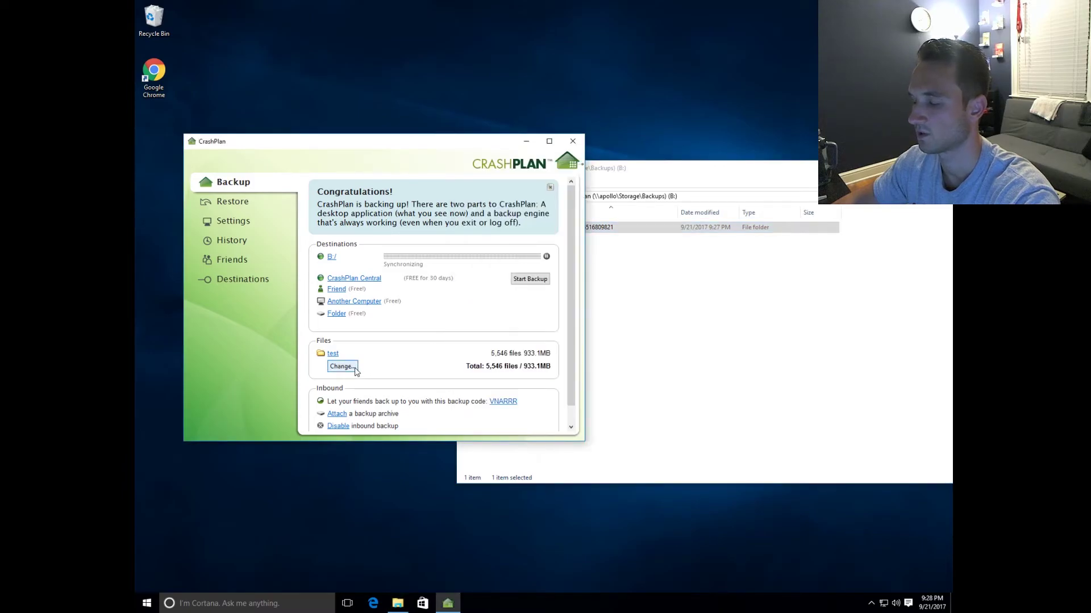
pyautogui.click(354, 367)
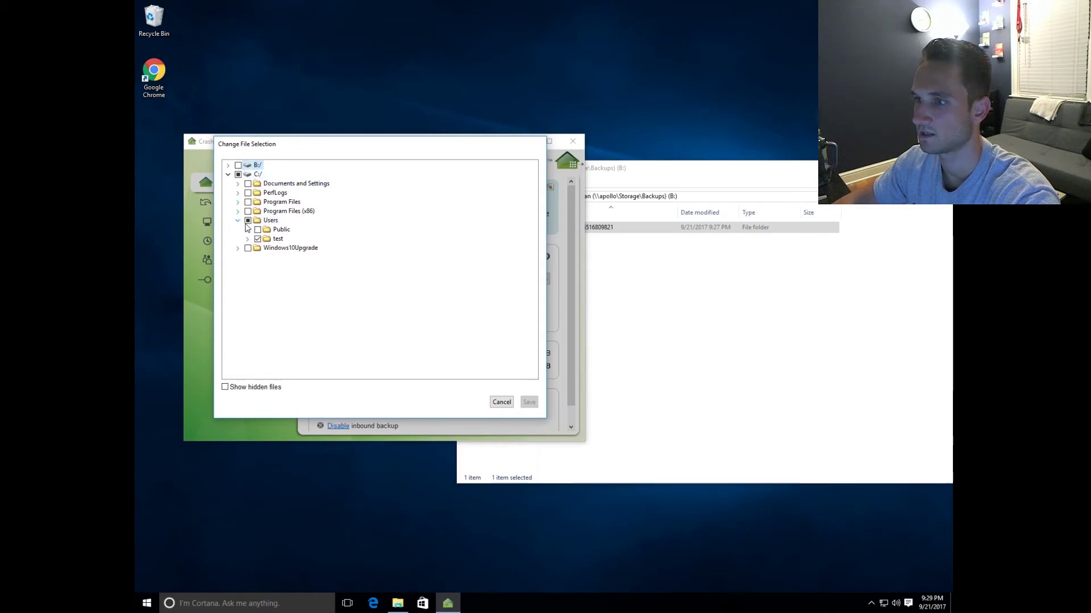
pyautogui.click(258, 239)
pyautogui.click(248, 238)
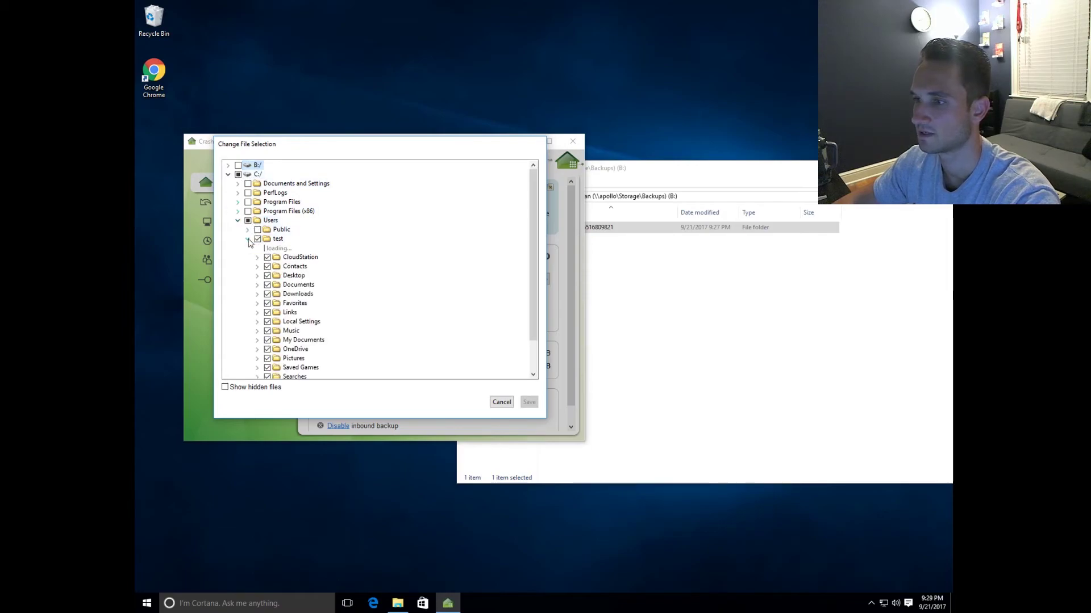
pyautogui.scroll(-2, 278, 282)
pyautogui.scroll(2, 278, 283)
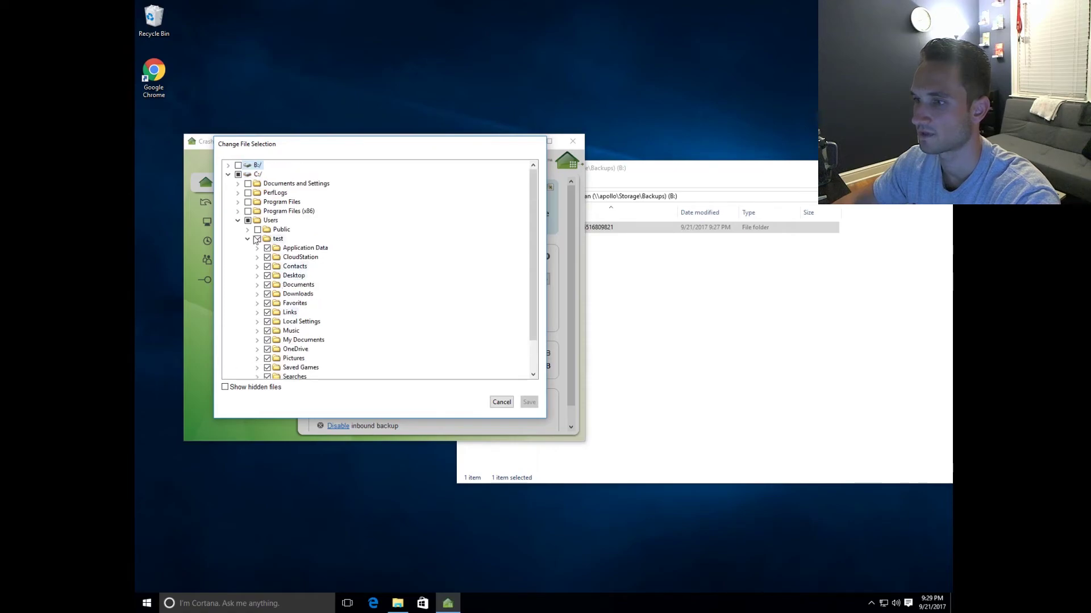
pyautogui.scroll(-2, 267, 333)
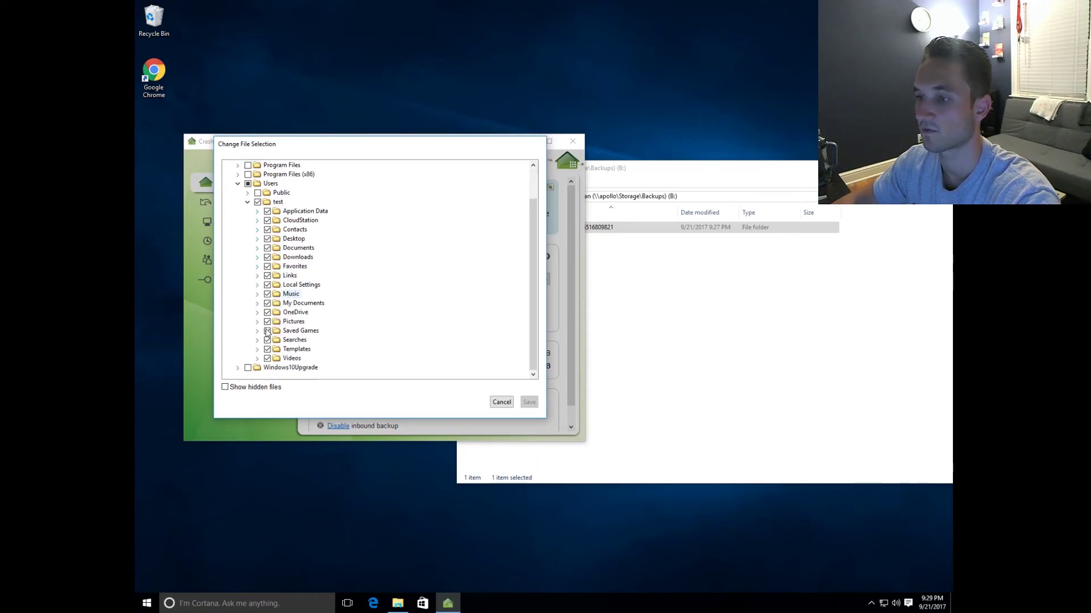
pyautogui.scroll(2, 267, 333)
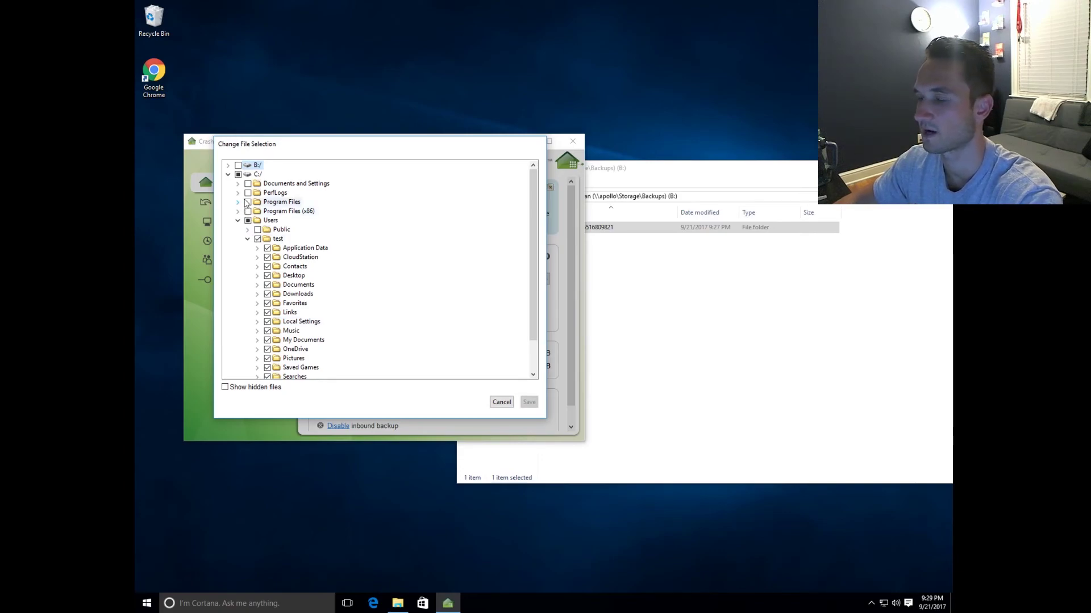
pyautogui.scroll(-2, 300, 310)
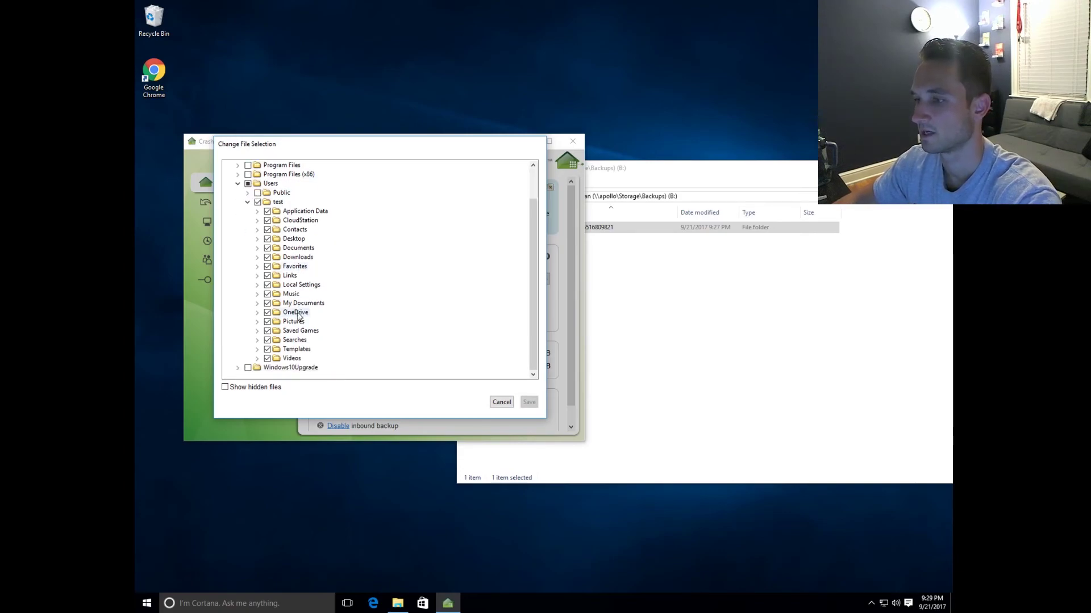
pyautogui.scroll(2, 299, 313)
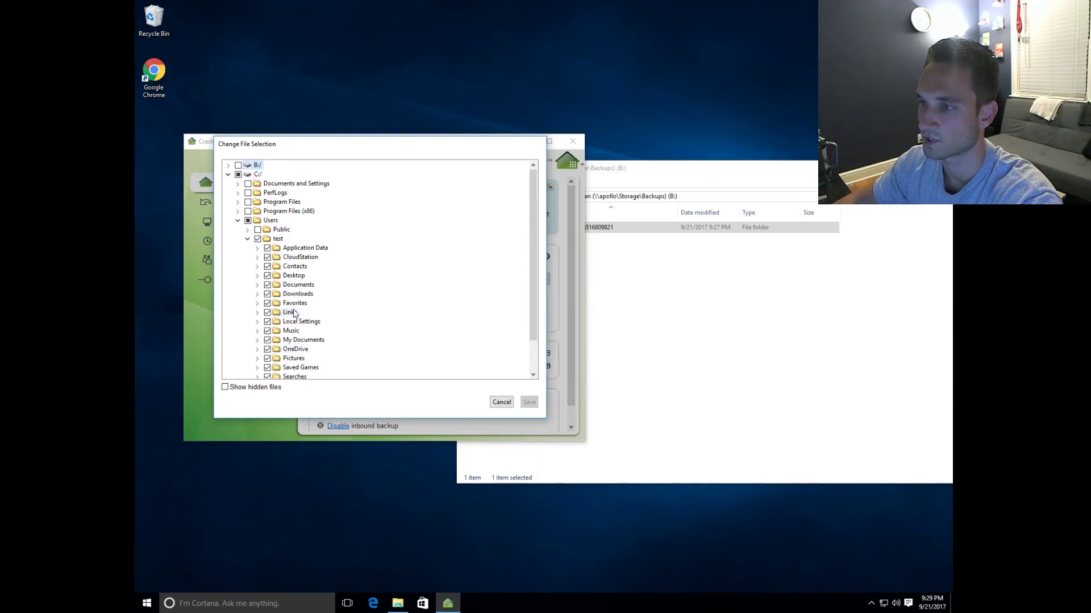
pyautogui.click(247, 239)
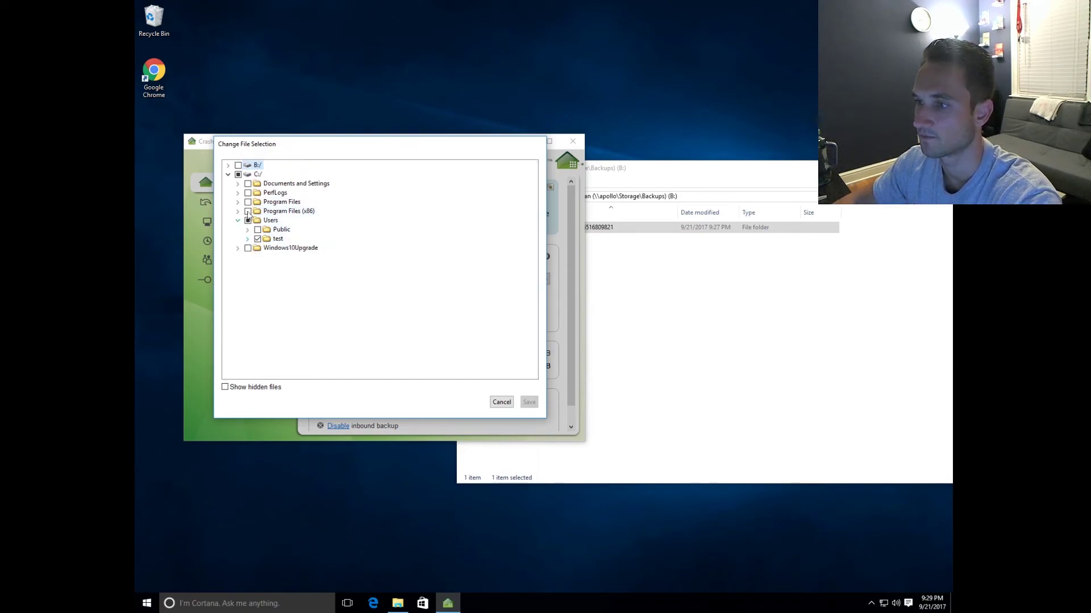
pyautogui.click(501, 403)
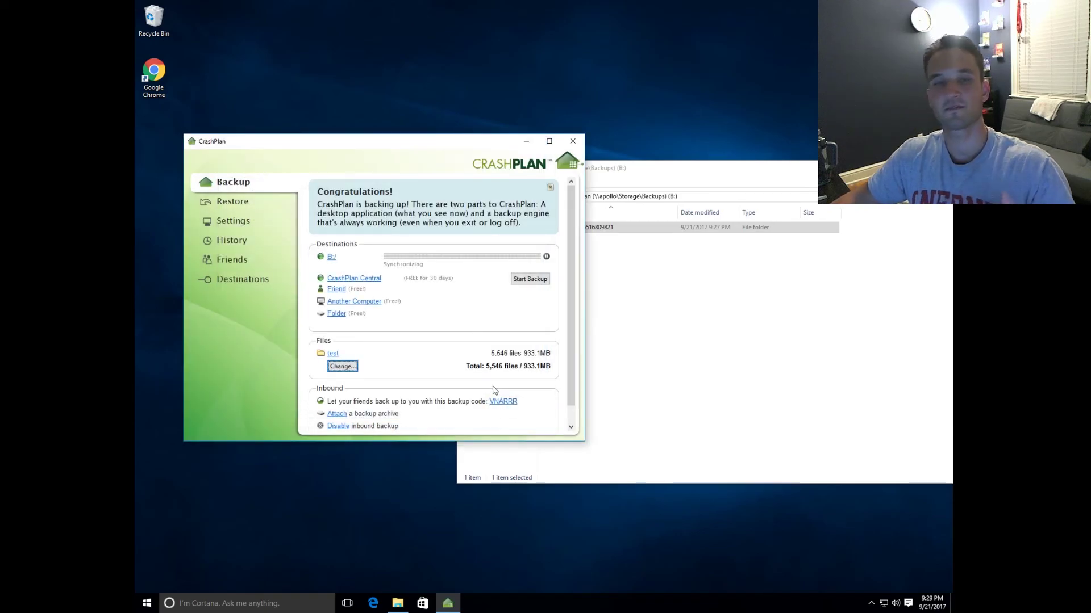